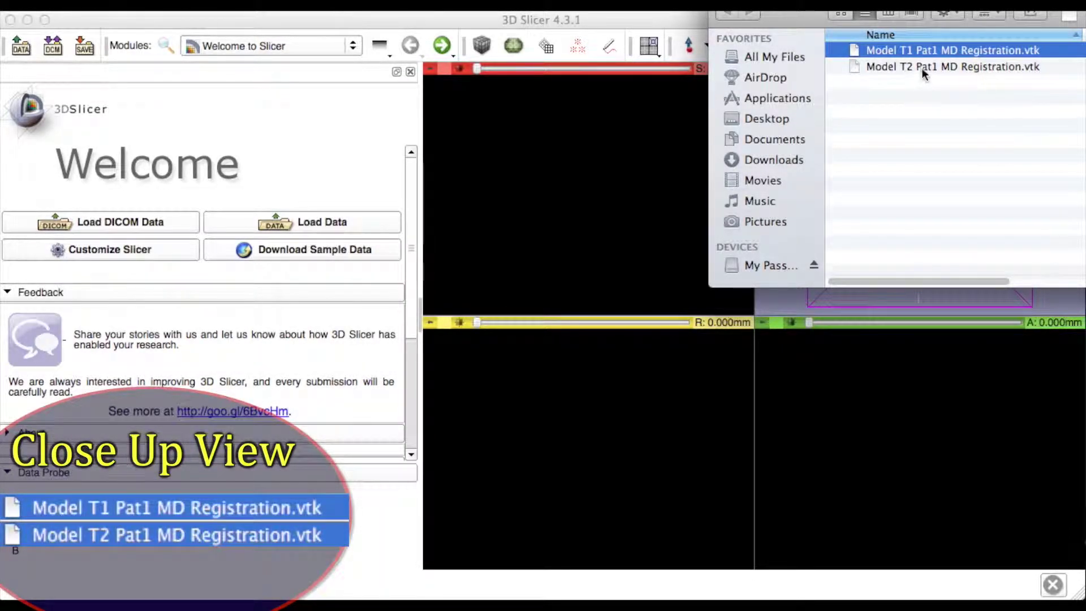
Load both the T1 and T2 mandible .vtk model files into the Slicer scene
{"action": "left_click", "coordinate": [920, 66], "text": "shift"}
{"action": "left_click_drag", "start_coordinate": [909, 56], "coordinate": [589, 415]}
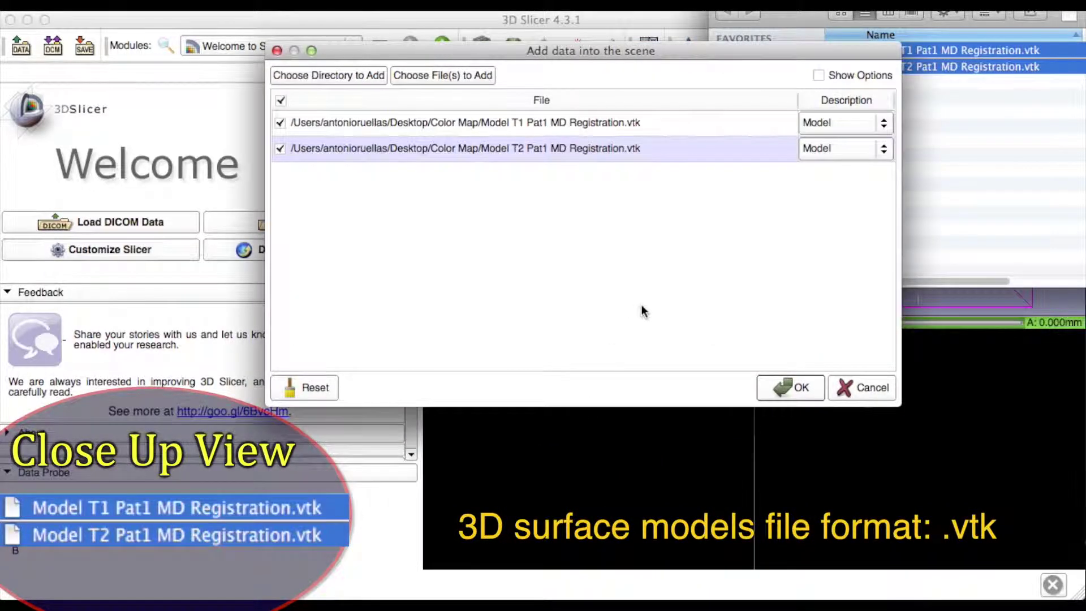
{"action": "left_click", "coordinate": [789, 386]}
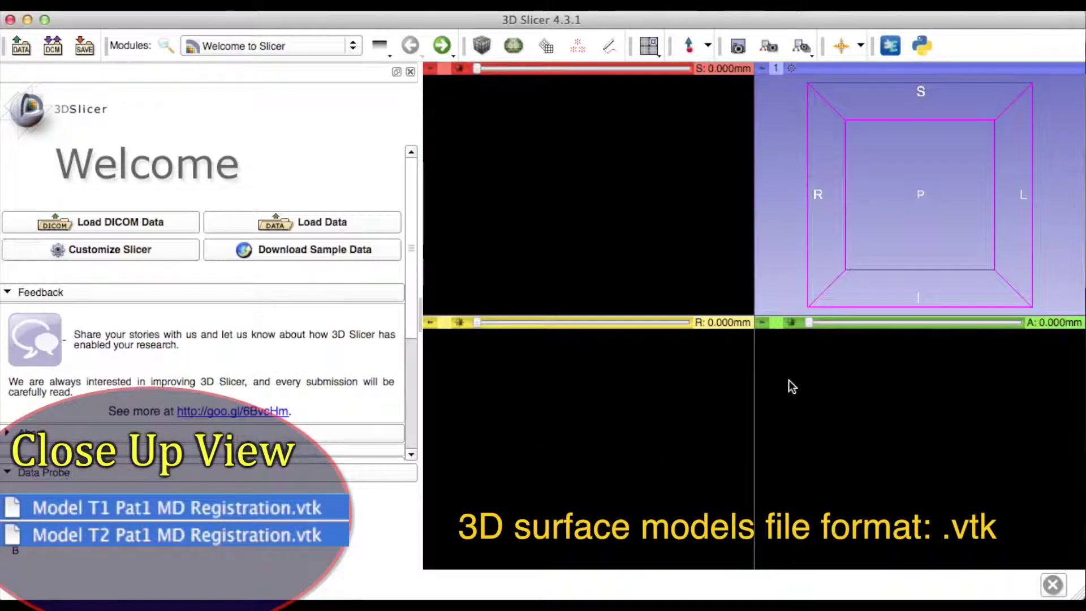
Switch the Slicer layout to '3D only' to show the jaw in one large view
{"action": "left_click_drag", "start_coordinate": [900, 266], "coordinate": [941, 268]}
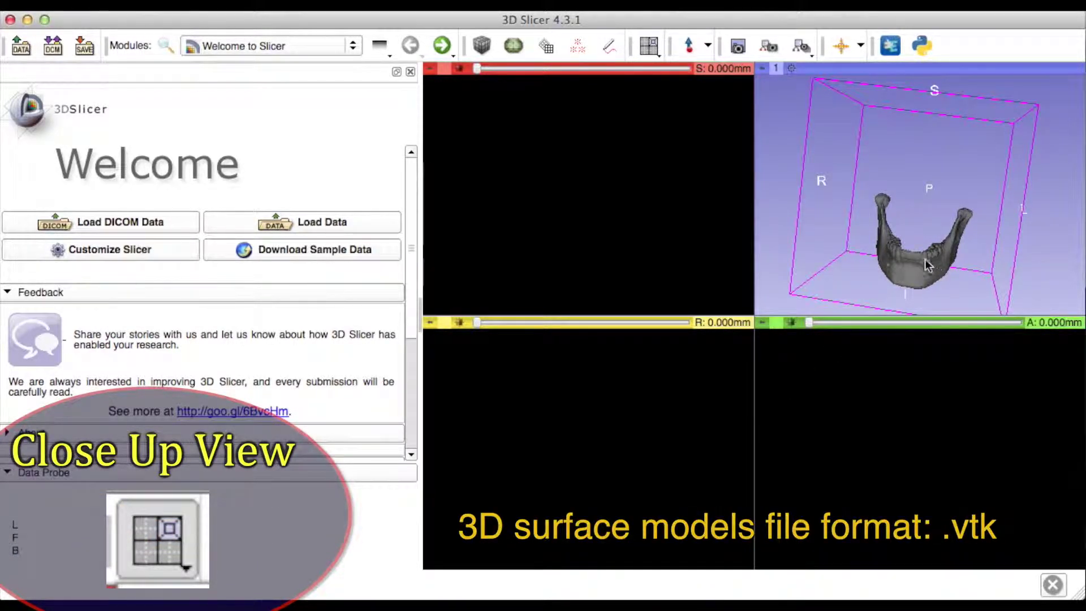
{"action": "left_click", "coordinate": [657, 52]}
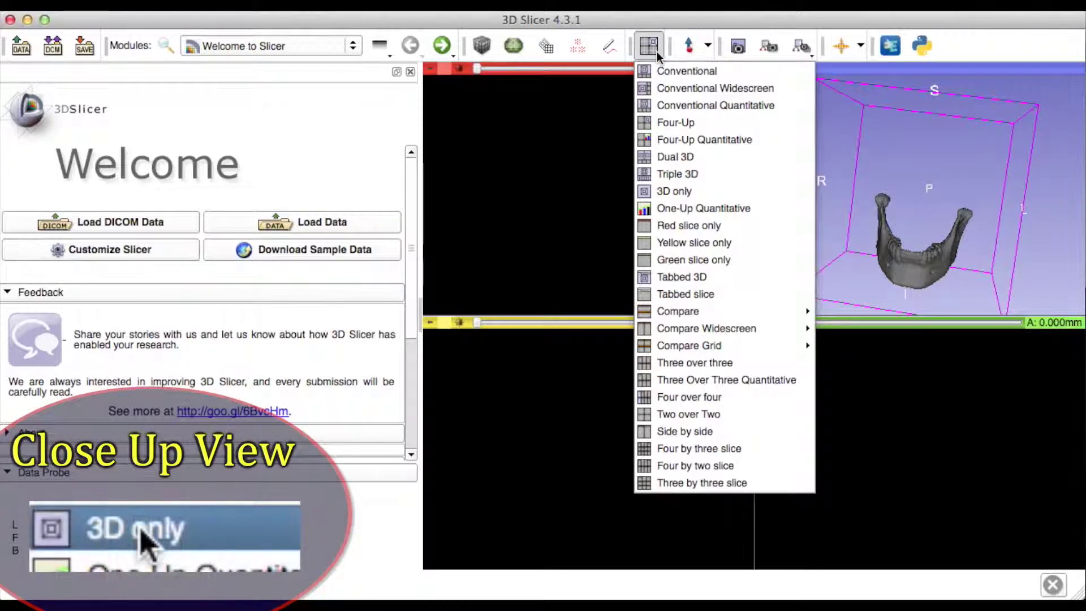
{"action": "left_click", "coordinate": [675, 190]}
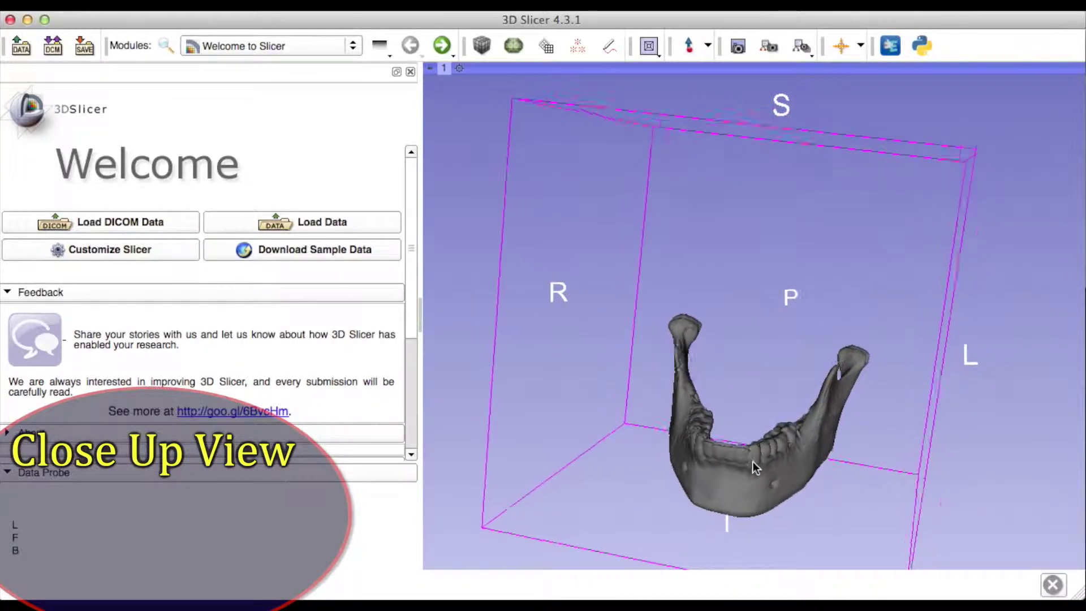
{"action": "mouse_move", "coordinate": [752, 461]}
{"action": "left_mouse_down"}
{"action": "mouse_move", "coordinate": [680, 399]}
{"action": "mouse_move", "coordinate": [721, 450]}
{"action": "mouse_move", "coordinate": [771, 453]}
{"action": "mouse_move", "coordinate": [804, 426]}
{"action": "mouse_move", "coordinate": [755, 442]}
{"action": "left_mouse_up"}
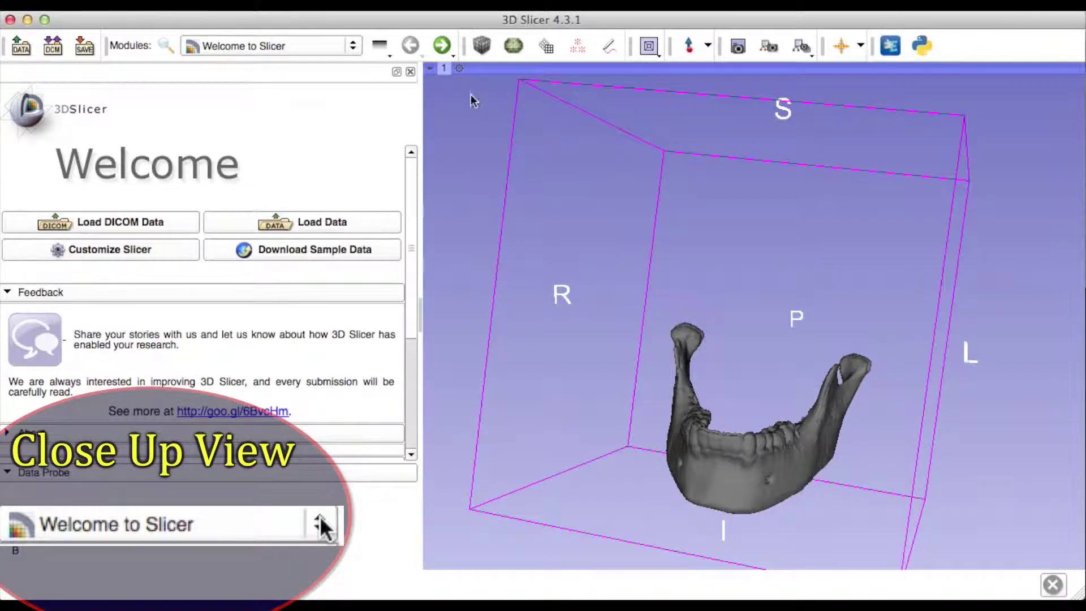
Open the Shape Analysis > Model To Model Distance module
{"action": "left_click", "coordinate": [353, 45]}
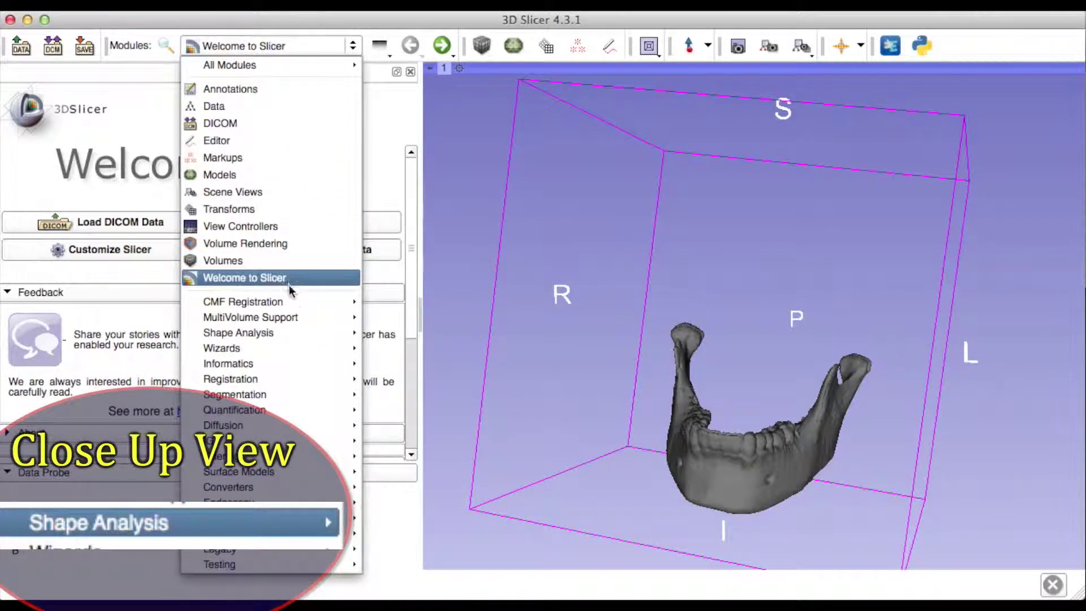
{"action": "mouse_move", "coordinate": [276, 334]}
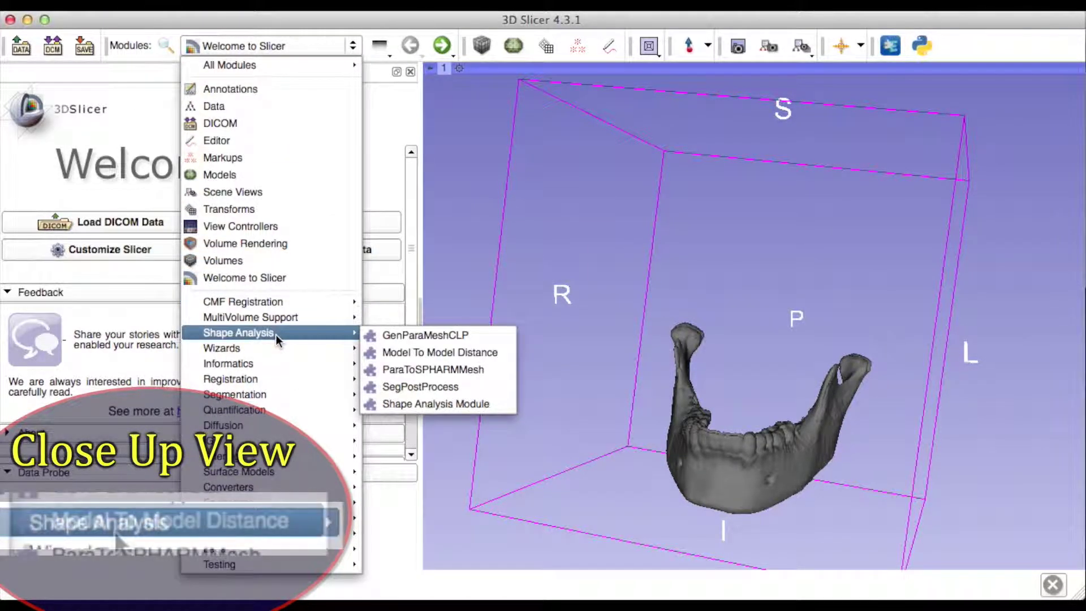
{"action": "left_click", "coordinate": [413, 359]}
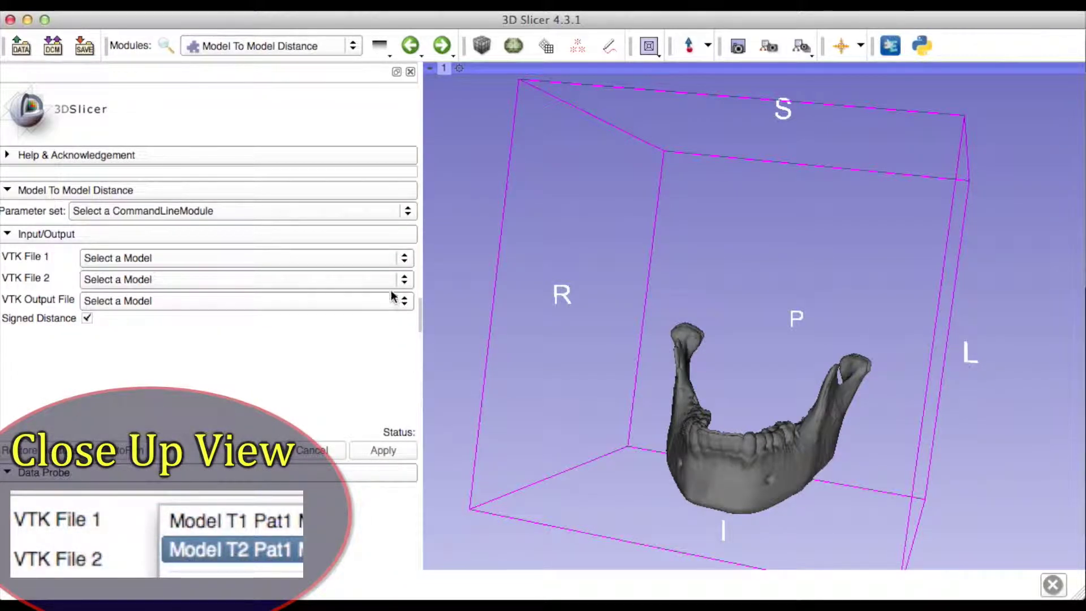
Set VTK File 1 to Model T2 Pat1 MD Registration and VTK File 2 to Model T1 Pat1 MD Registration
{"action": "left_click", "coordinate": [405, 259]}
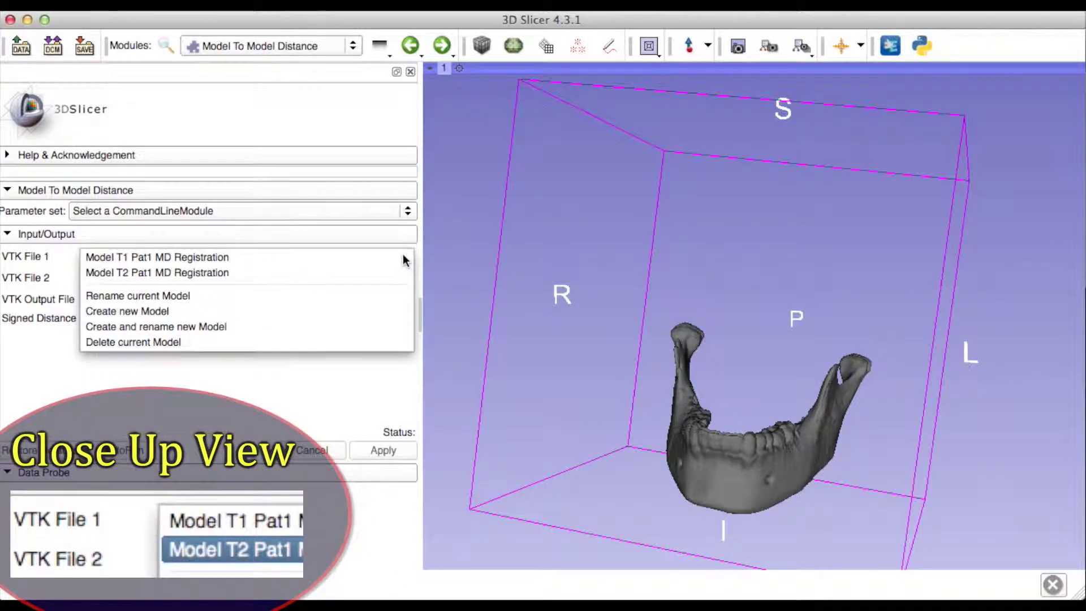
{"action": "left_click", "coordinate": [342, 274]}
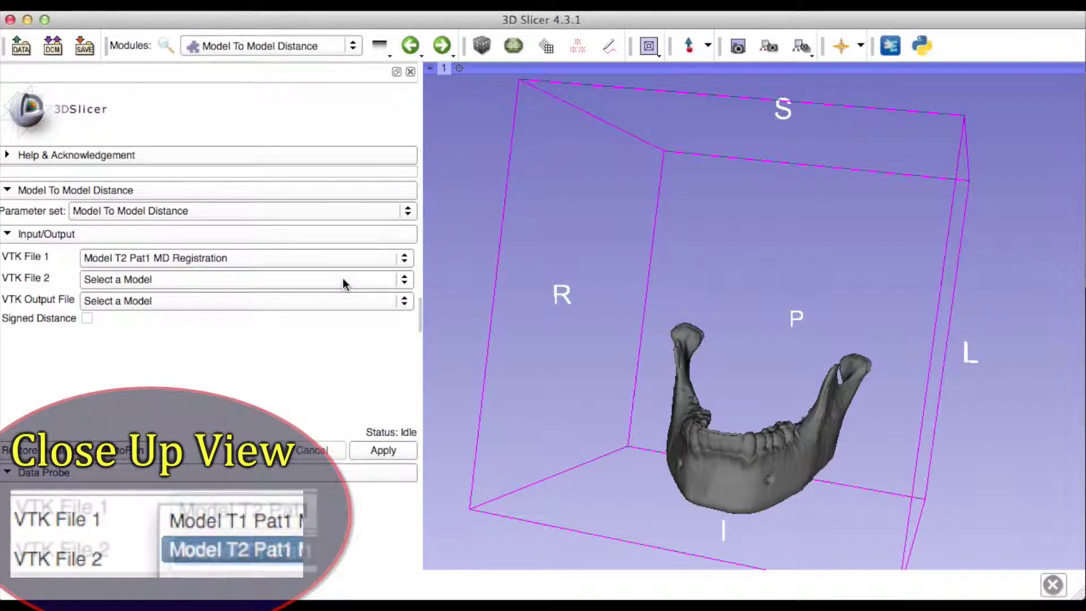
{"action": "left_click", "coordinate": [405, 279]}
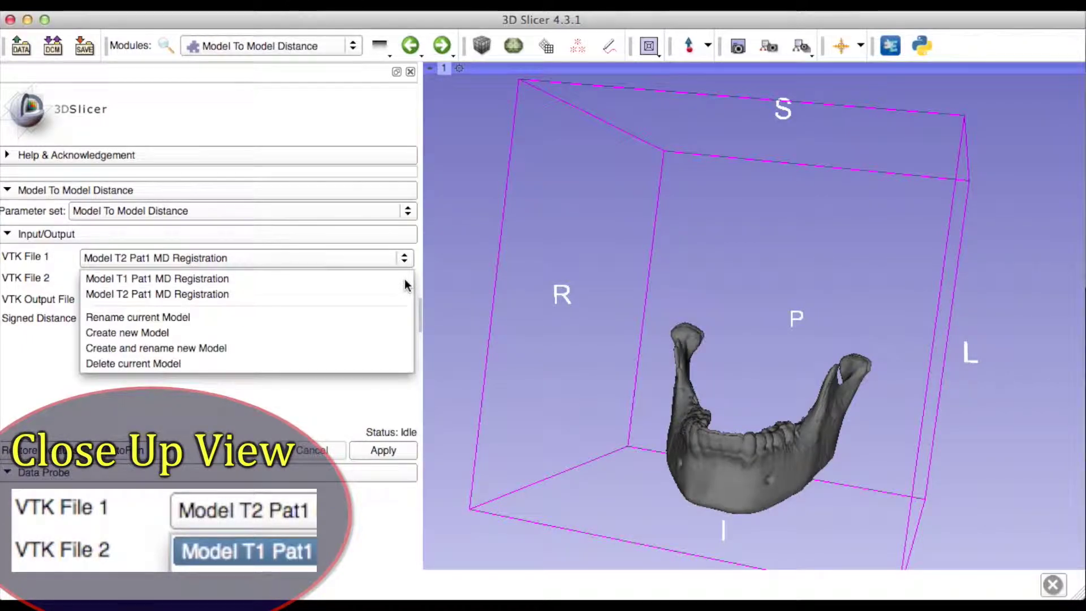
{"action": "left_click", "coordinate": [262, 279]}
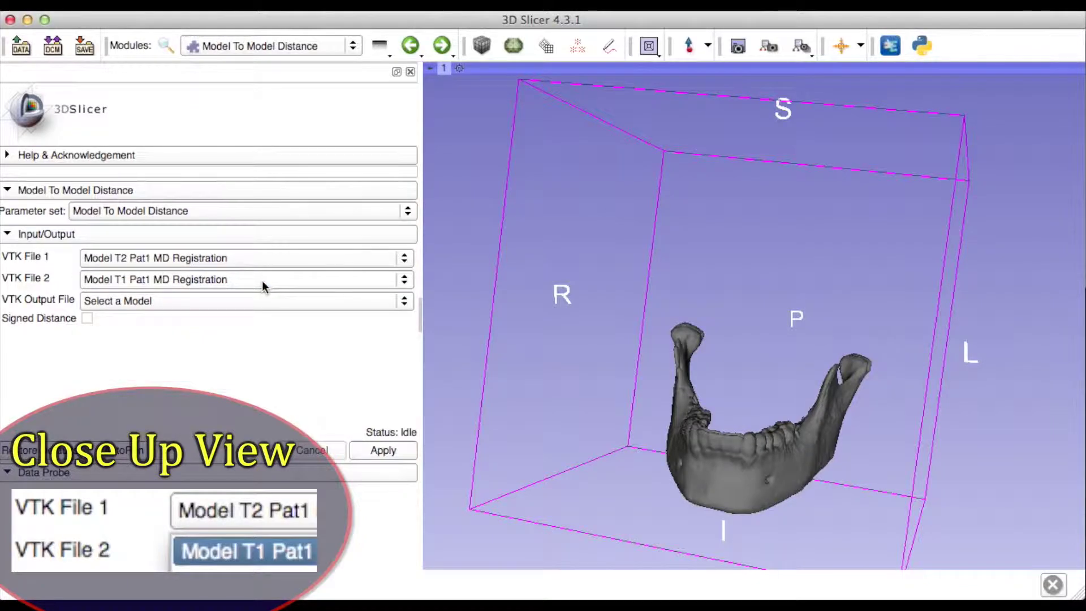
Create a new output model named Color Map Pat1, enable Signed Distance, and apply
{"action": "left_click", "coordinate": [404, 301]}
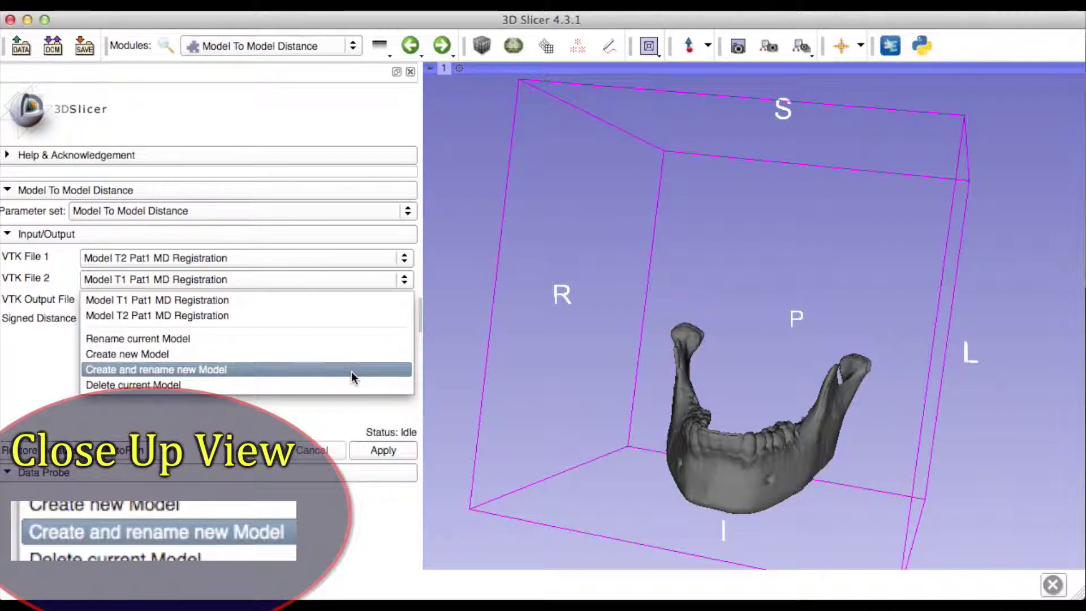
{"action": "left_click", "coordinate": [351, 371]}
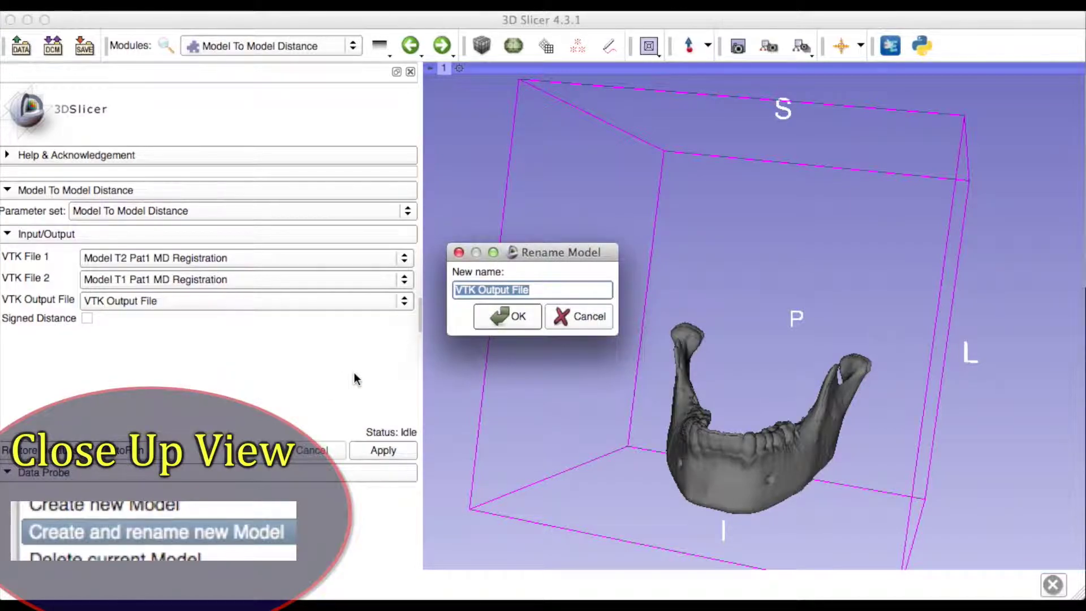
{"action": "type", "text": "Col"}
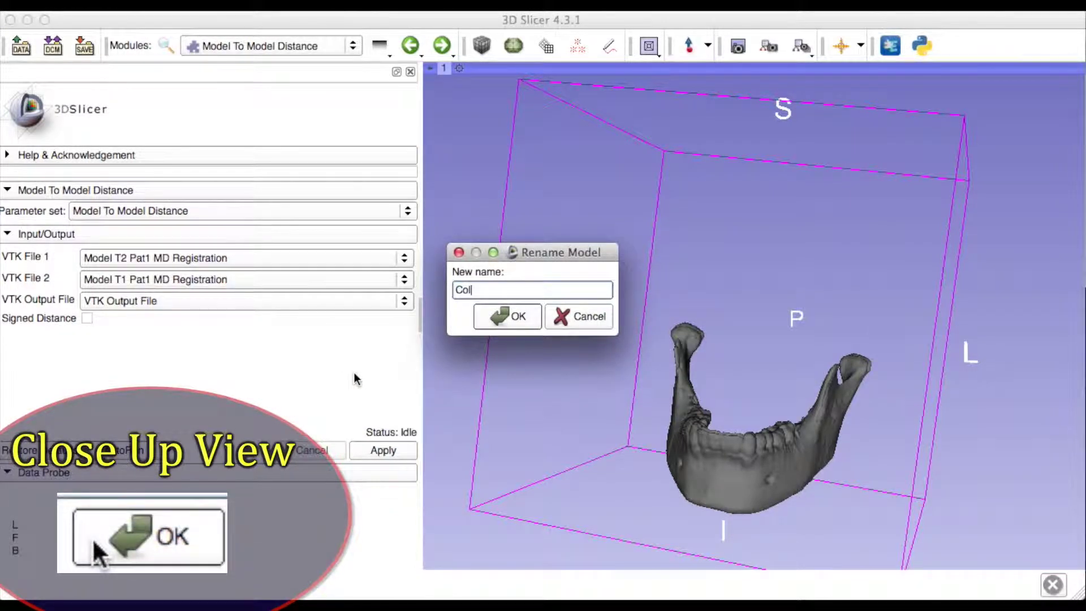
{"action": "type", "text": "or Map Pat1"}
{"action": "left_click", "coordinate": [492, 319]}
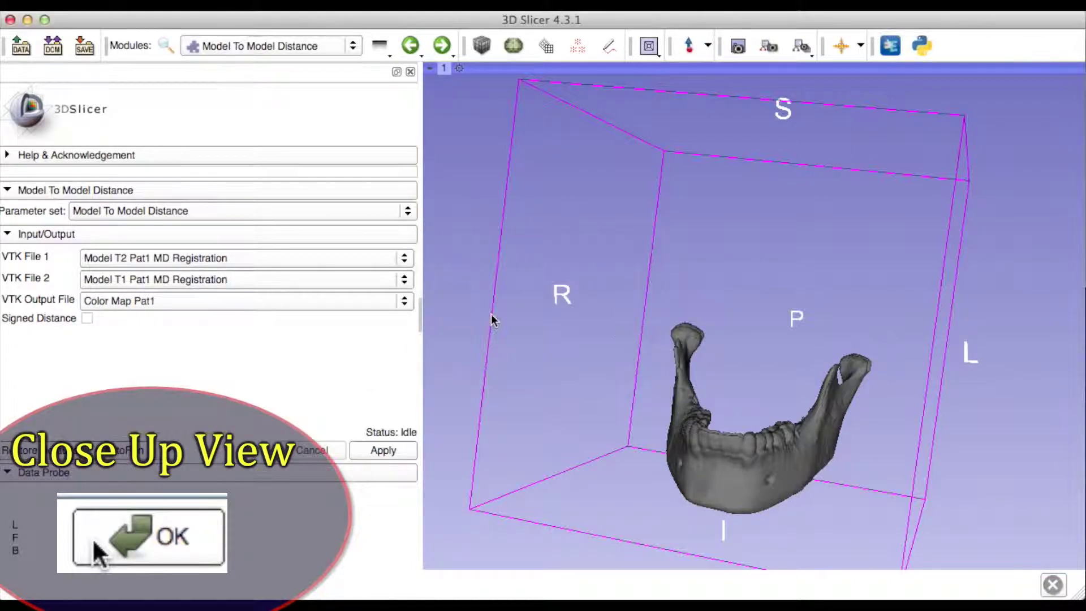
{"action": "left_click", "coordinate": [86, 319]}
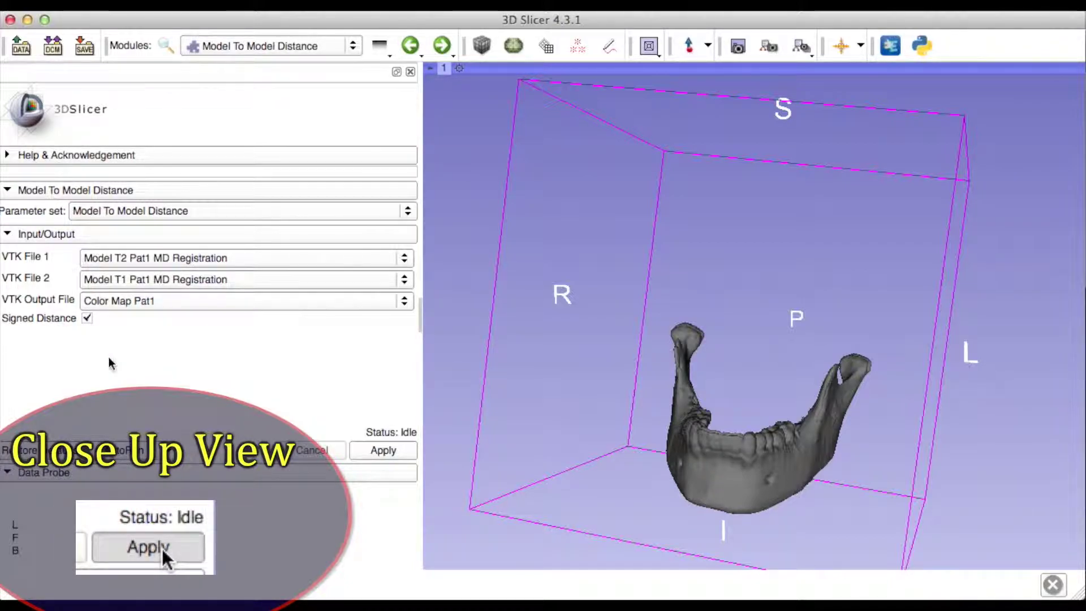
{"action": "left_click", "coordinate": [391, 453]}
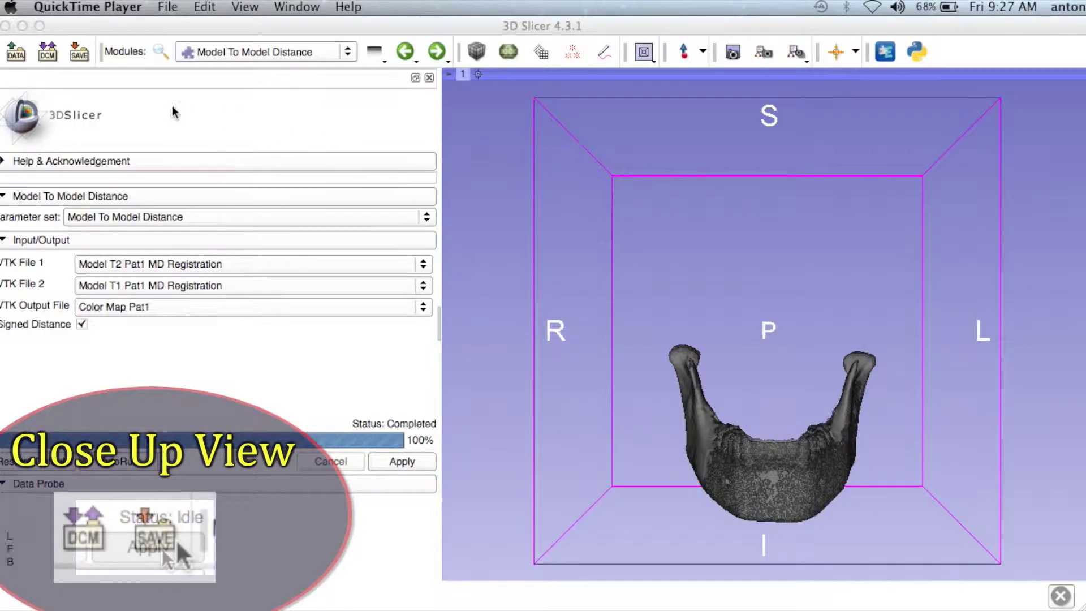
Save only the Color Map Pat1 model, excluding the scene file, in Poly Data format
{"action": "left_click", "coordinate": [85, 59]}
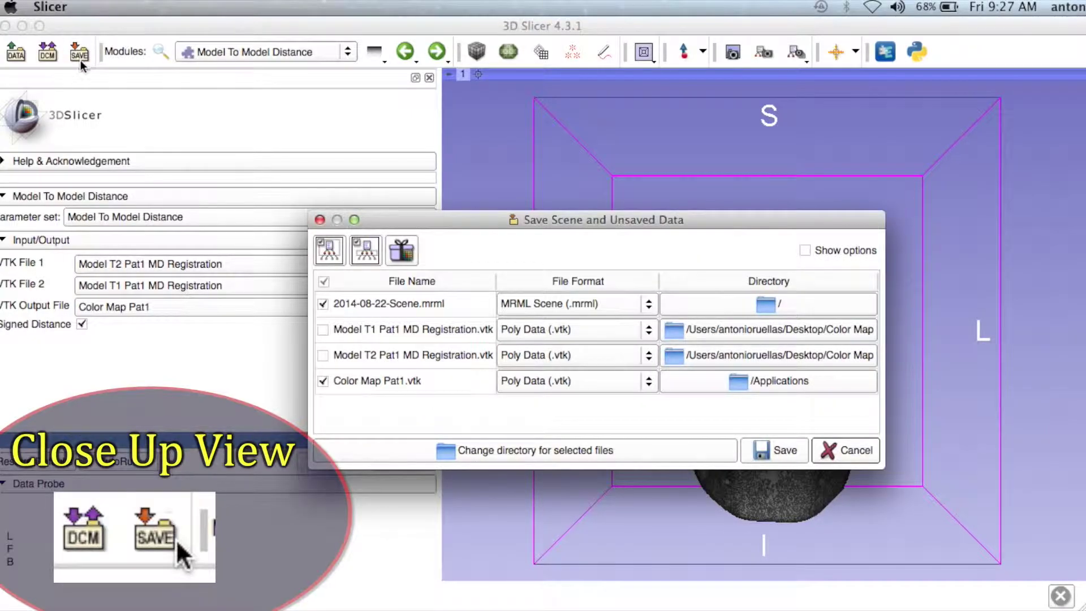
{"action": "left_click", "coordinate": [323, 304]}
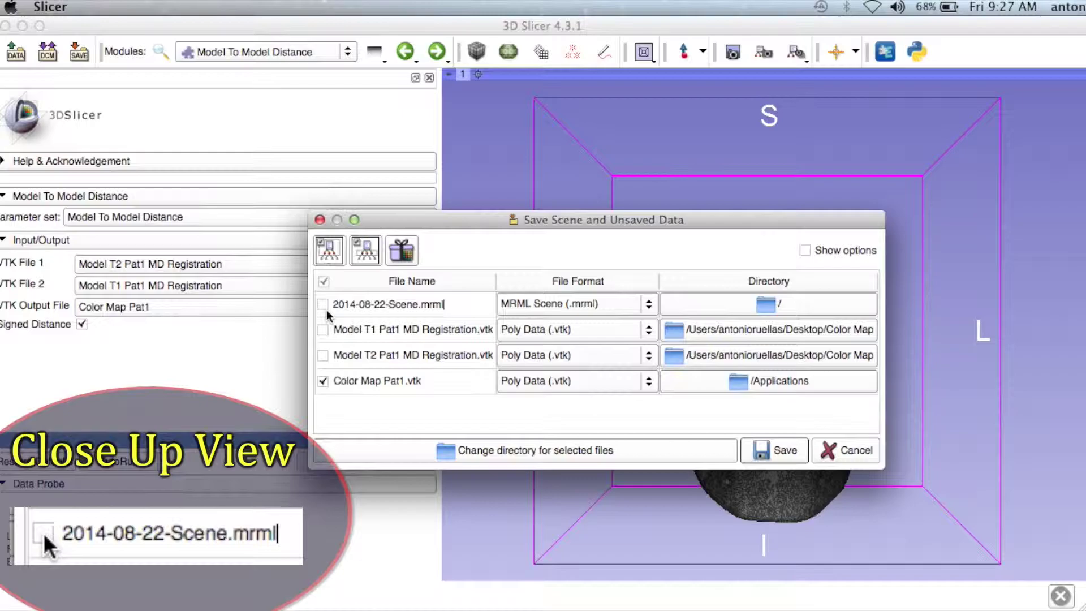
{"action": "double_click", "coordinate": [391, 381]}
{"action": "left_click", "coordinate": [389, 381]}
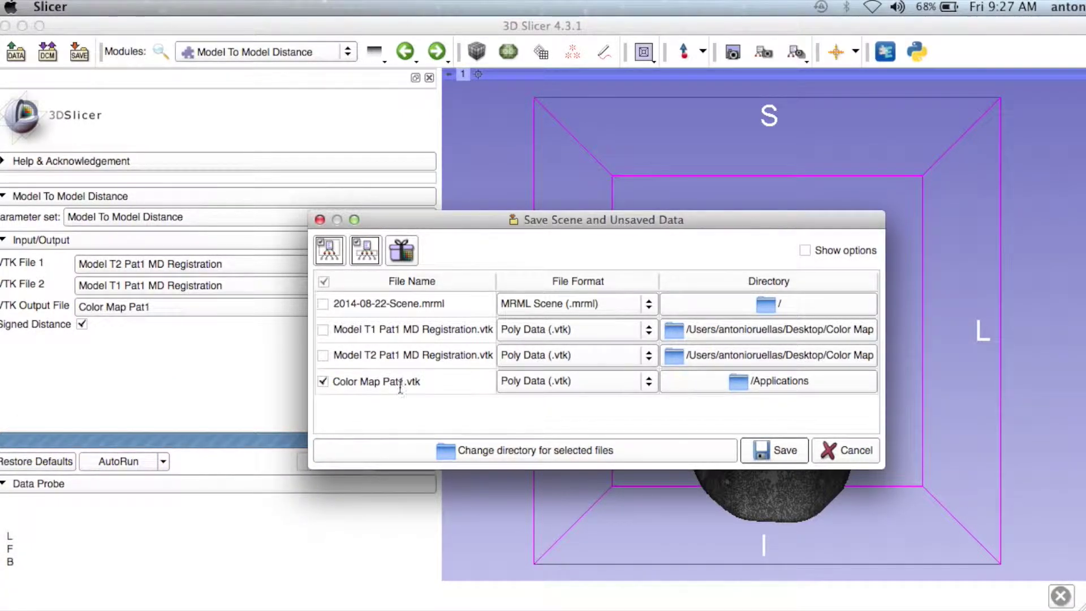
{"action": "left_click", "coordinate": [649, 381]}
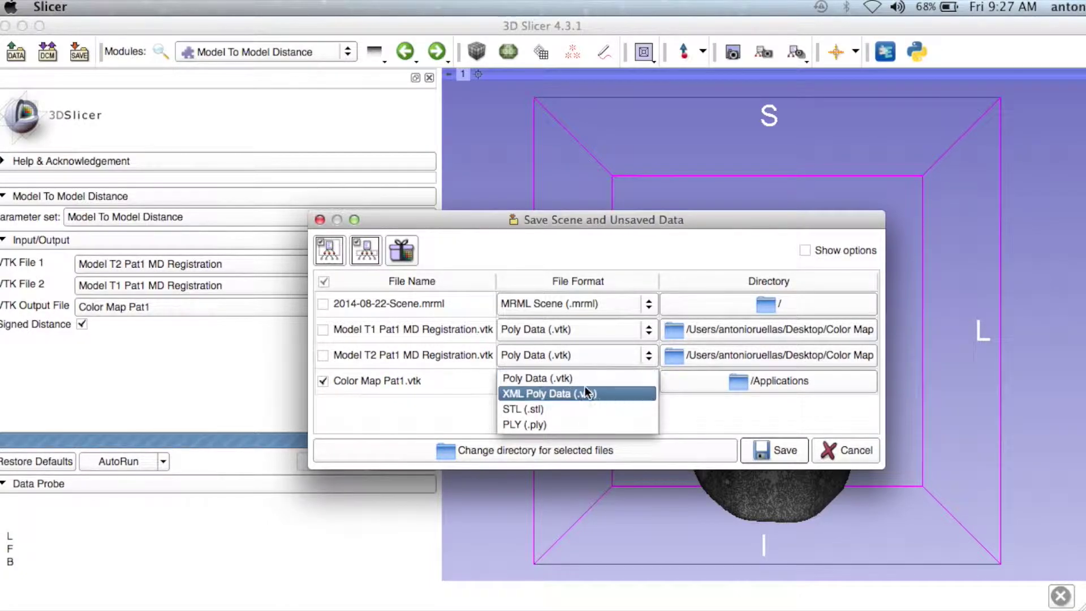
{"action": "left_click", "coordinate": [556, 378]}
Set the save folder to Desktop/Color Map and save Color Map Pat1.vtk
{"action": "left_click", "coordinate": [531, 451]}
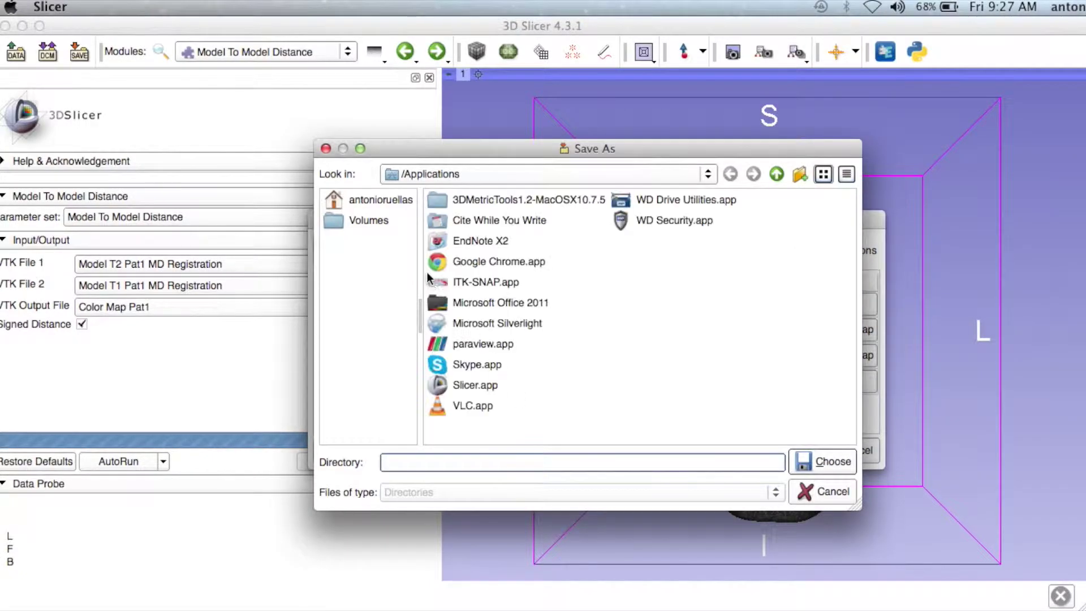
{"action": "left_click", "coordinate": [395, 199]}
{"action": "double_click", "coordinate": [449, 223]}
{"action": "left_click", "coordinate": [452, 201]}
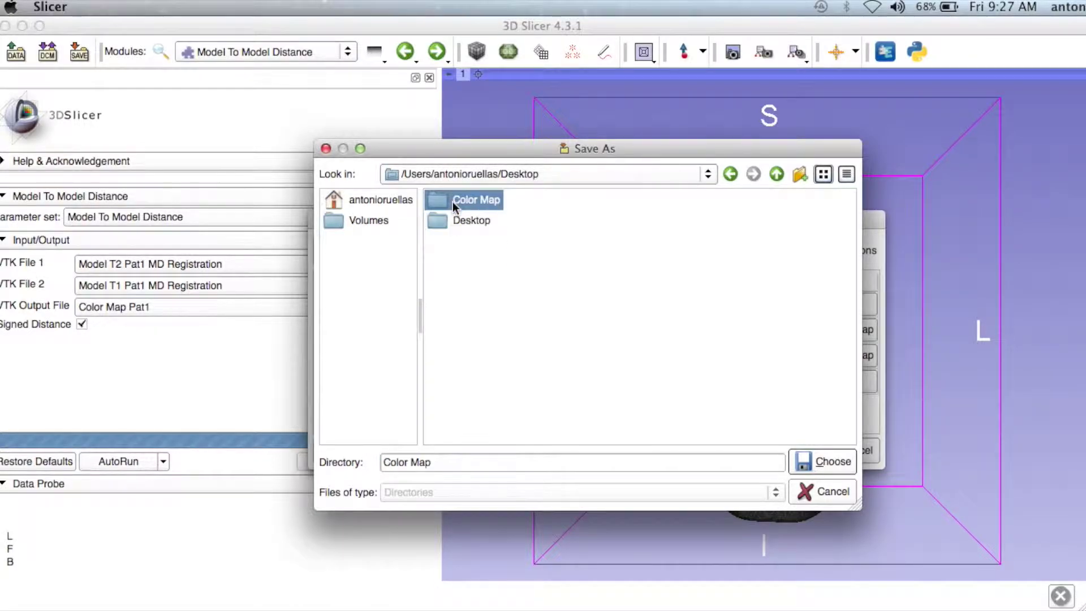
{"action": "double_click", "coordinate": [452, 201]}
{"action": "left_click", "coordinate": [821, 461]}
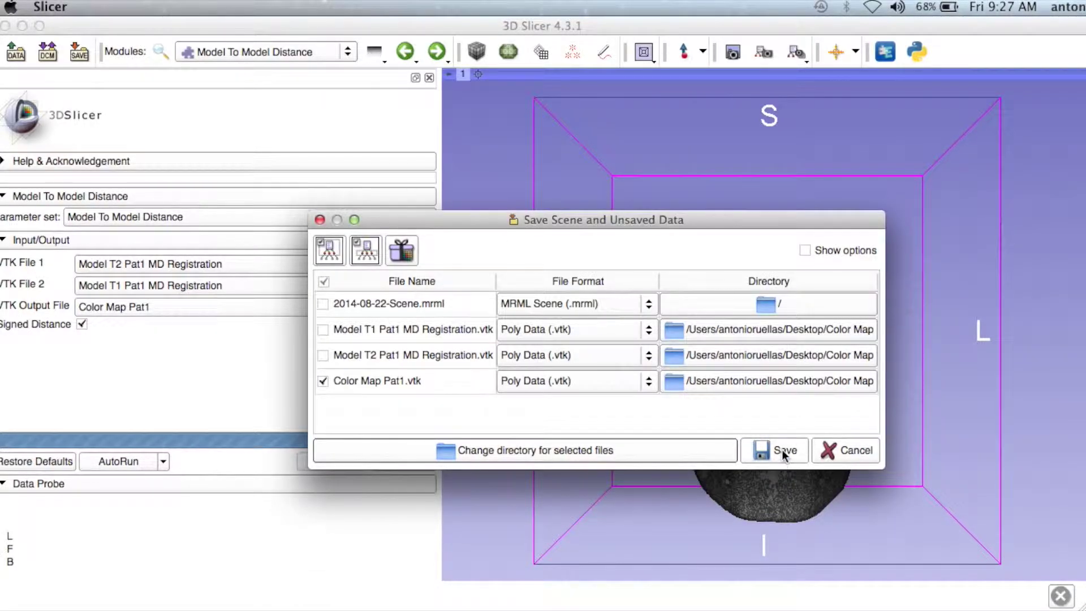
{"action": "left_click", "coordinate": [782, 448]}
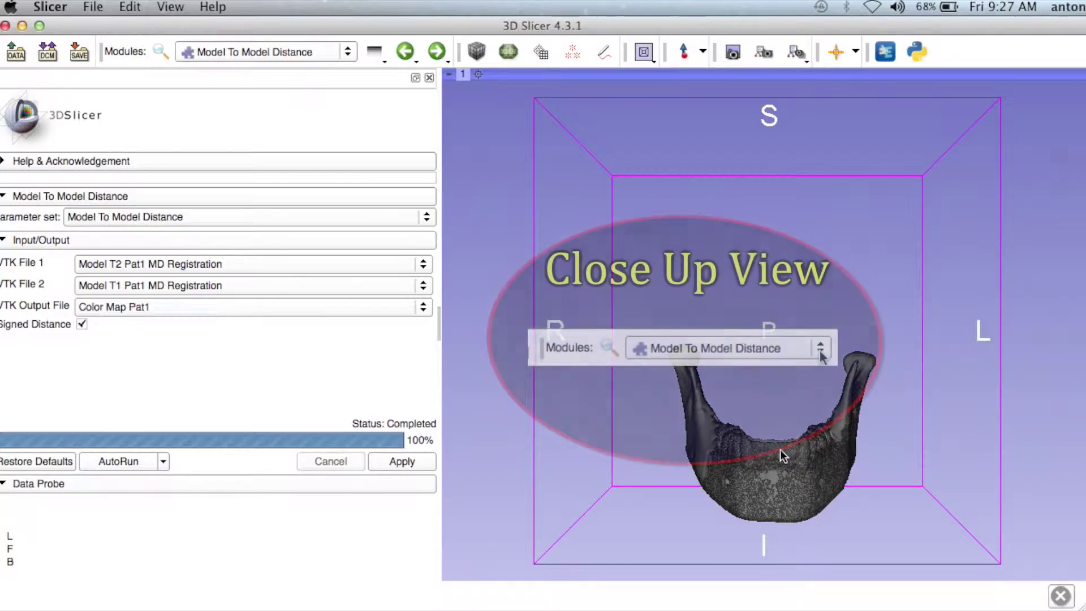
Switch to the Surface Models > ShapePopulationViewer module
{"action": "left_click", "coordinate": [348, 53]}
{"action": "mouse_move", "coordinate": [311, 385]}
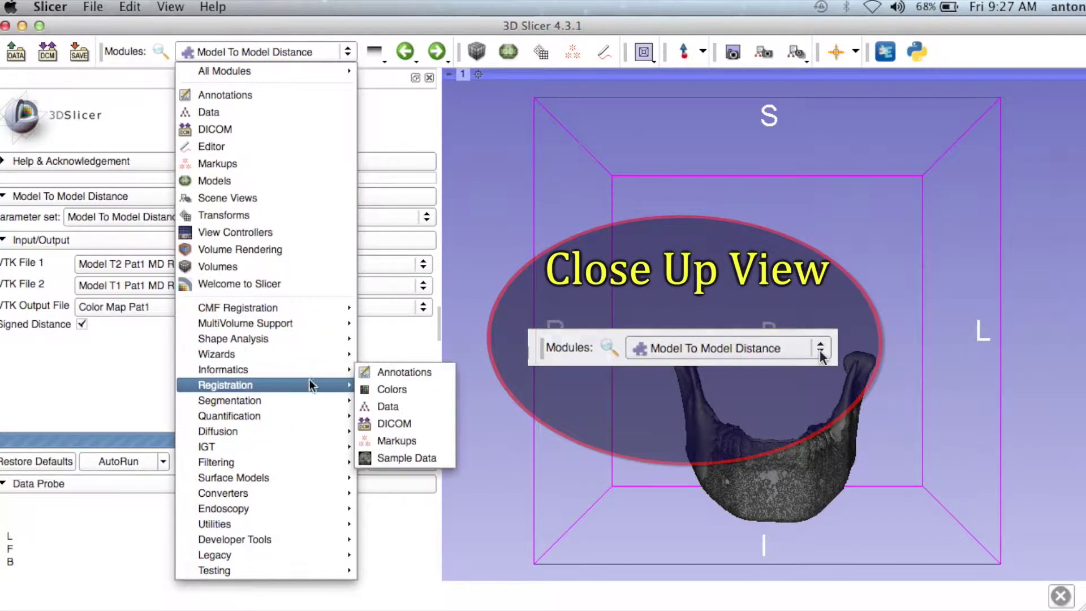
{"action": "mouse_move", "coordinate": [277, 478]}
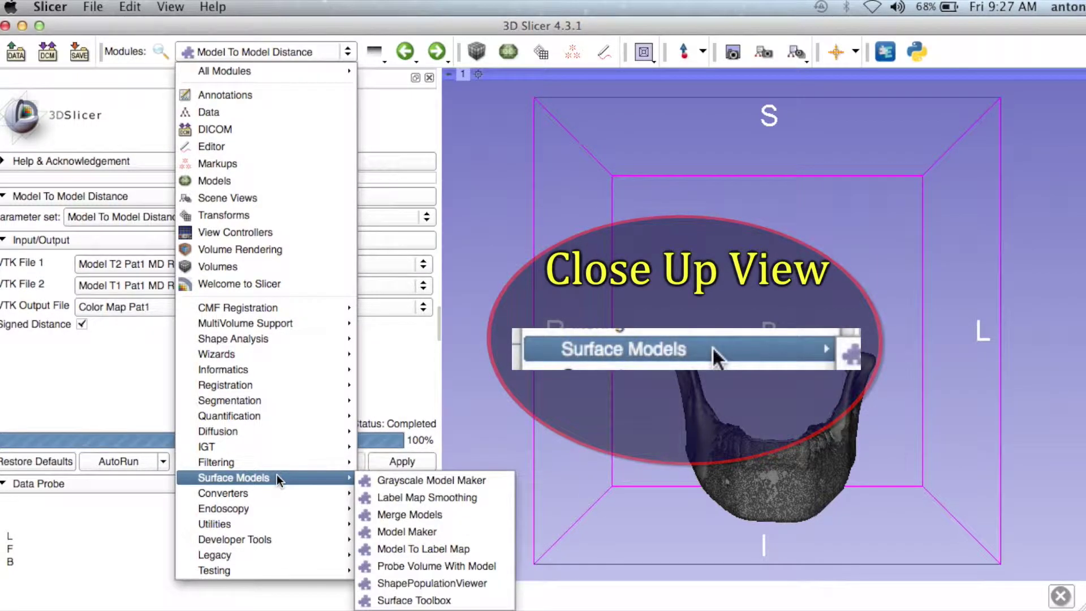
{"action": "left_click", "coordinate": [411, 586]}
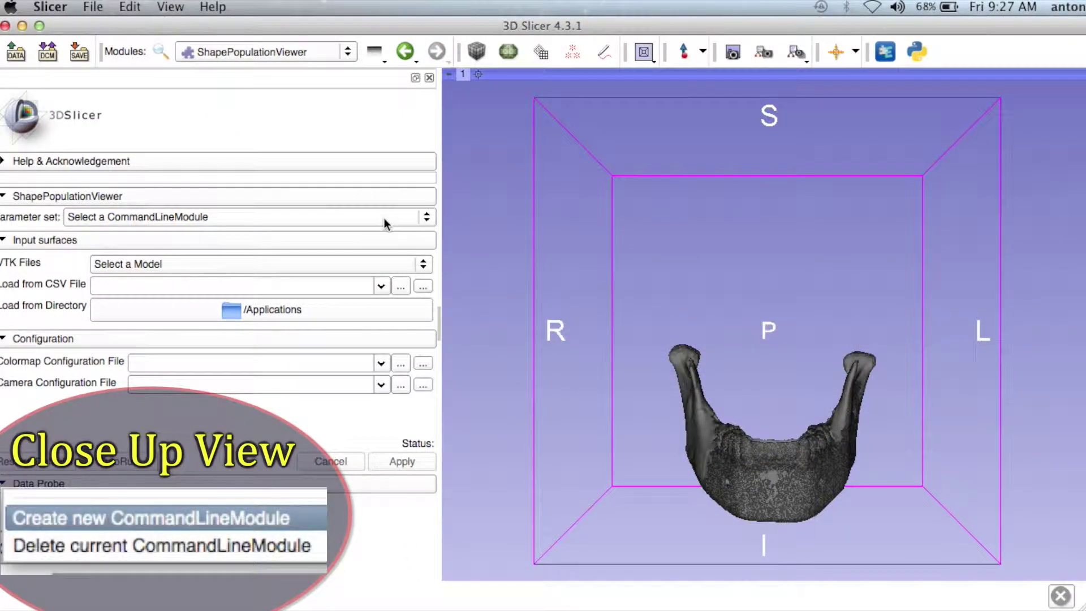
Create a new parameter set and launch ShapePopulationViewer with Apply
{"action": "left_click", "coordinate": [385, 218]}
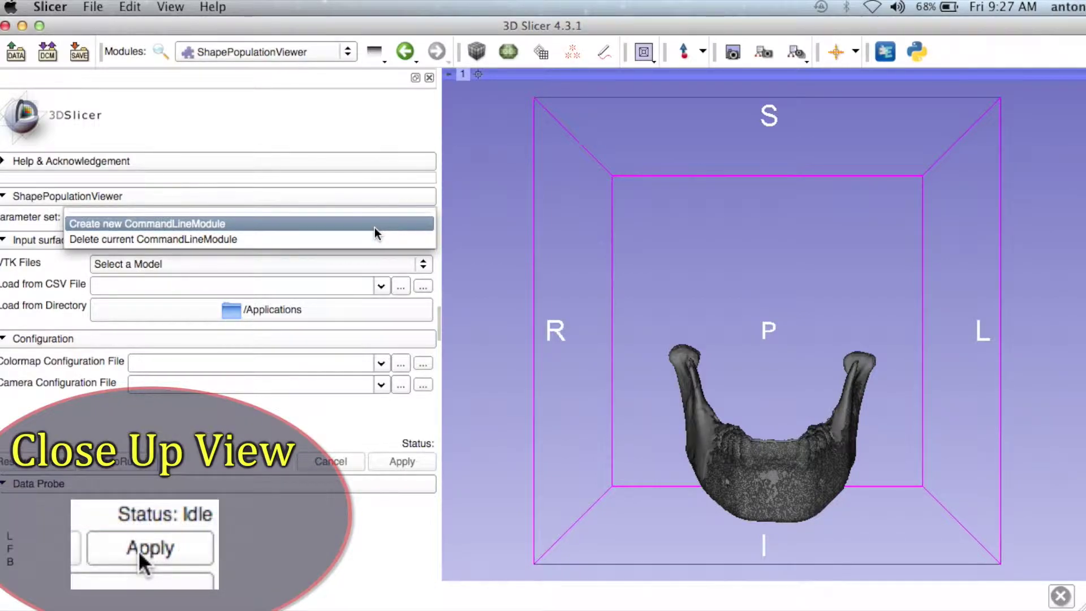
{"action": "left_click", "coordinate": [374, 227]}
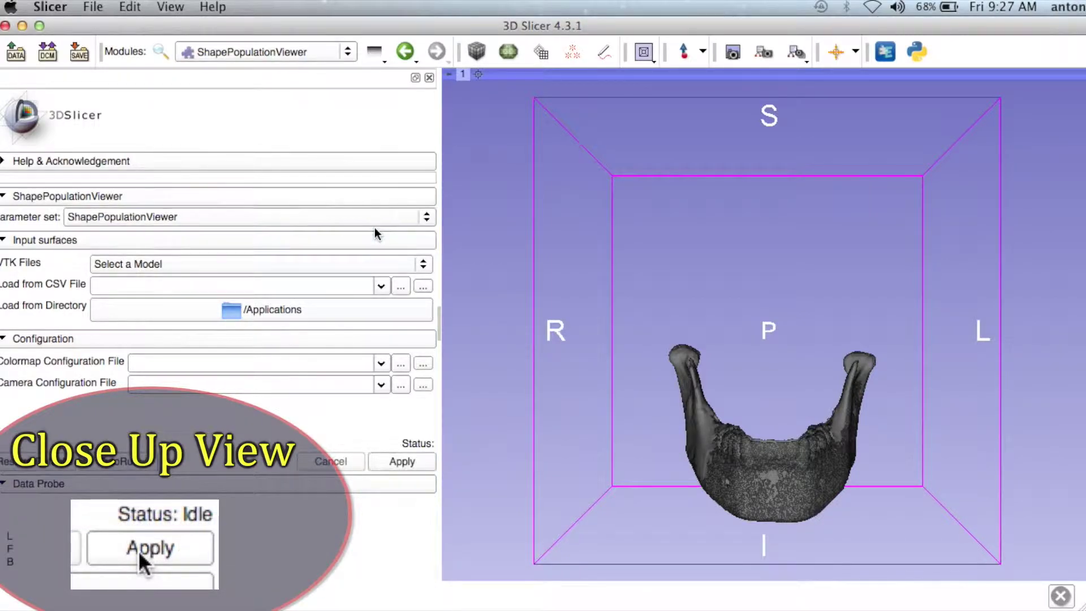
{"action": "left_click", "coordinate": [398, 464]}
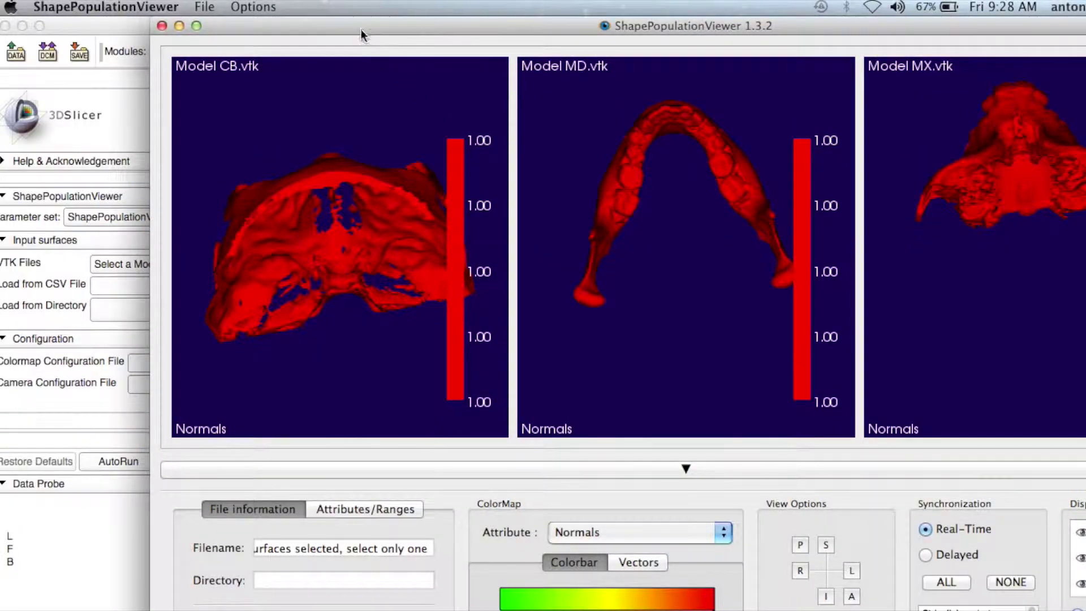
Move and shrink the viewer window, then remove the sample models with File > Delete All
{"action": "left_click_drag", "start_coordinate": [357, 28], "coordinate": [216, 27]}
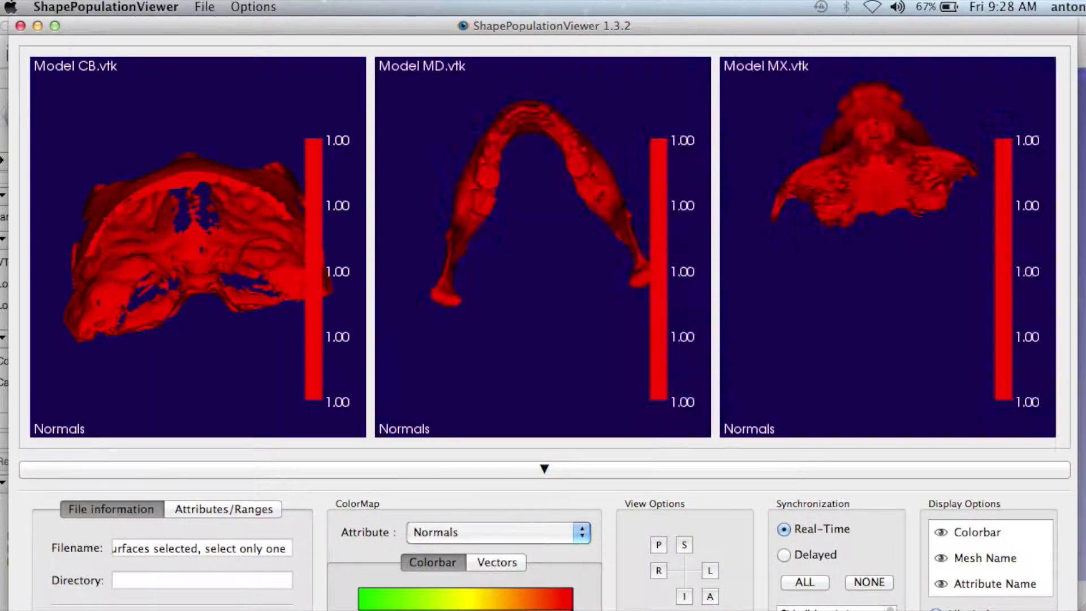
{"action": "left_click_drag", "start_coordinate": [1079, 608], "coordinate": [1031, 604]}
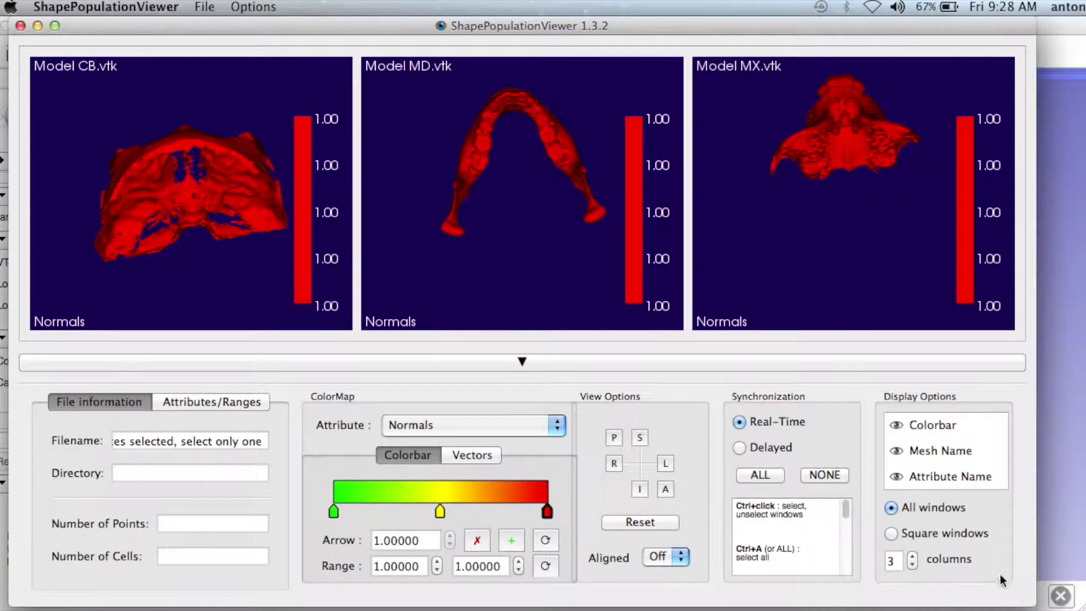
{"action": "left_click", "coordinate": [259, 8]}
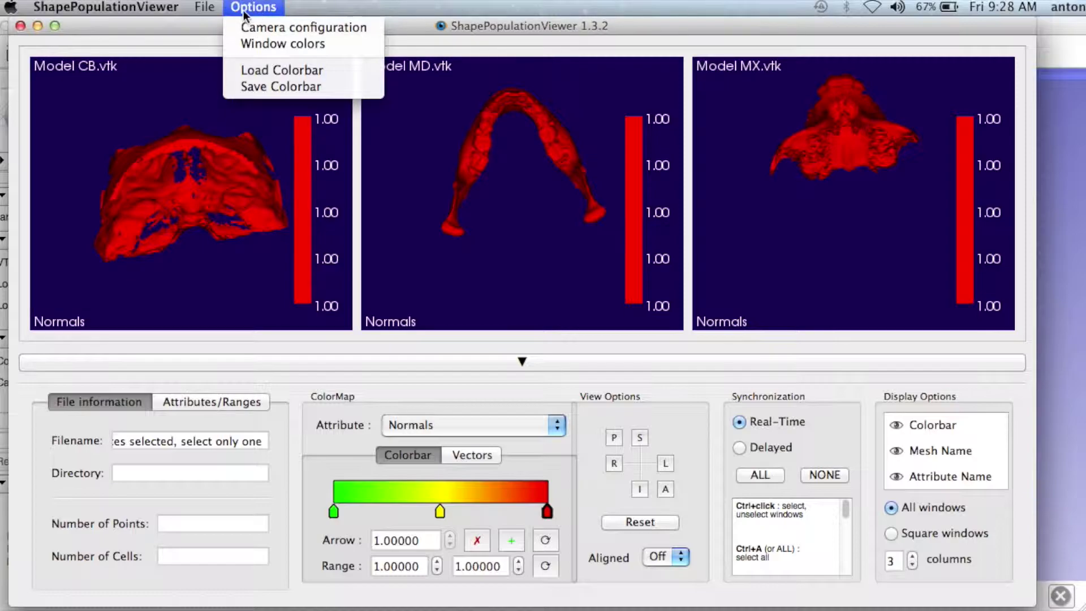
{"action": "mouse_move", "coordinate": [210, 8]}
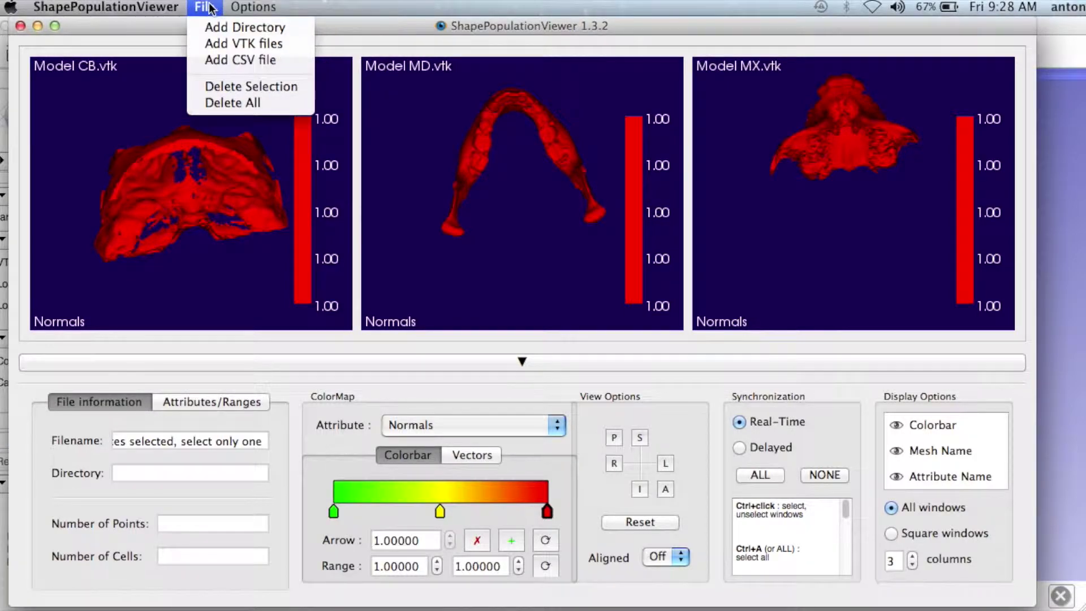
{"action": "left_click", "coordinate": [218, 103]}
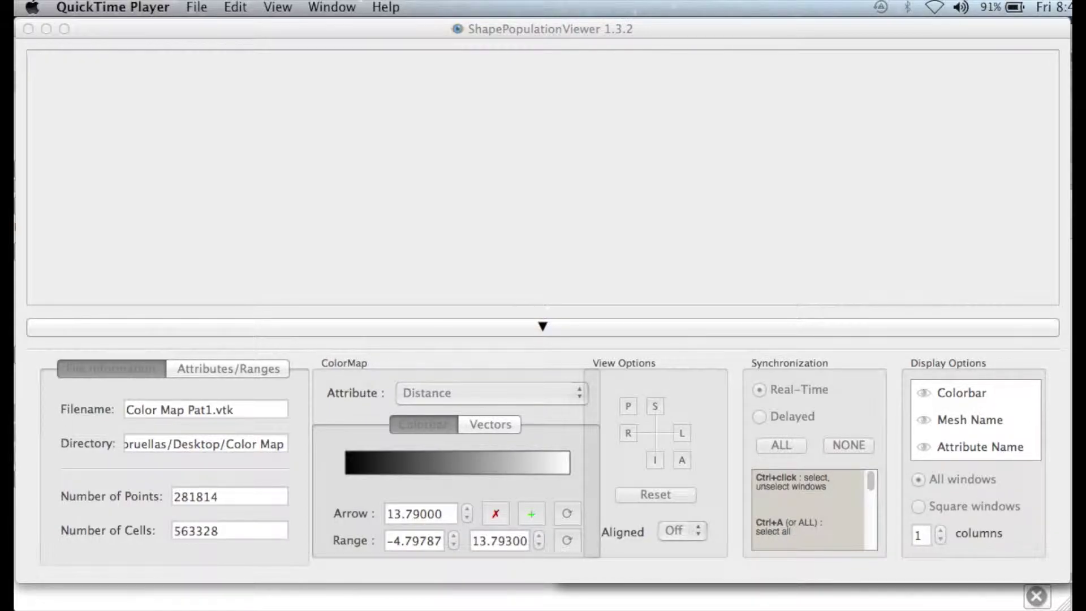
Load Color Map Pat1.vtk into the viewer and rotate, zoom and pan the mandible into view
{"action": "key", "text": "super+Tab"}
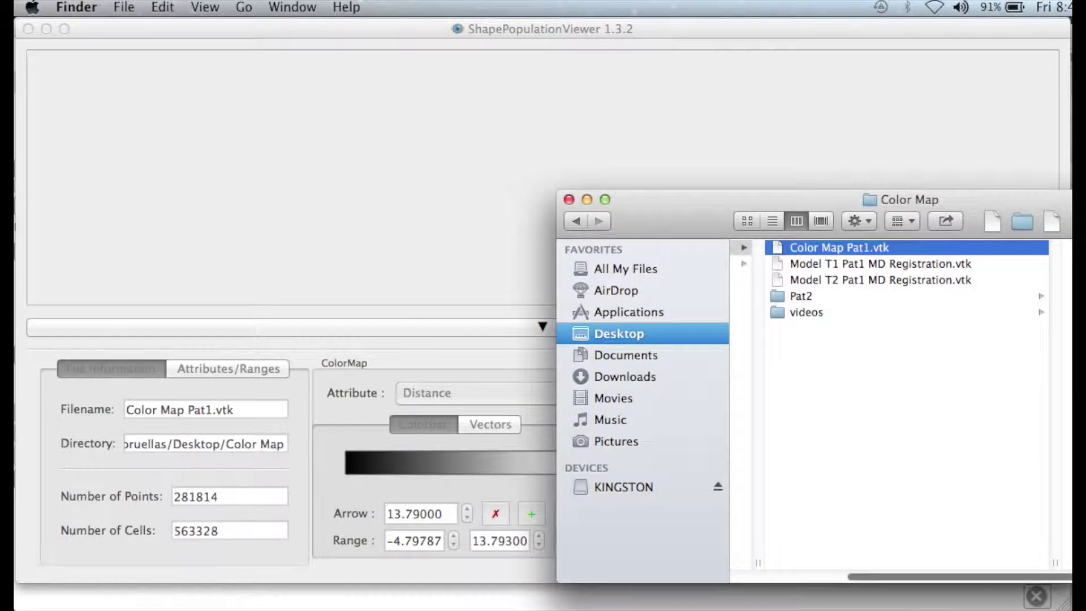
{"action": "left_click_drag", "start_coordinate": [819, 247], "coordinate": [313, 147]}
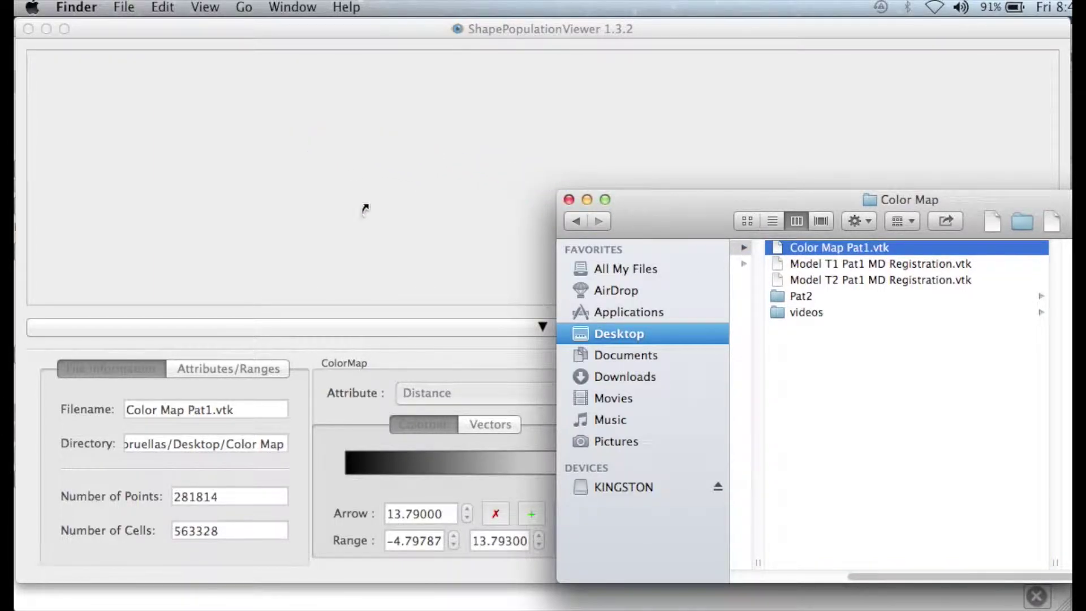
{"action": "left_click", "coordinate": [338, 229]}
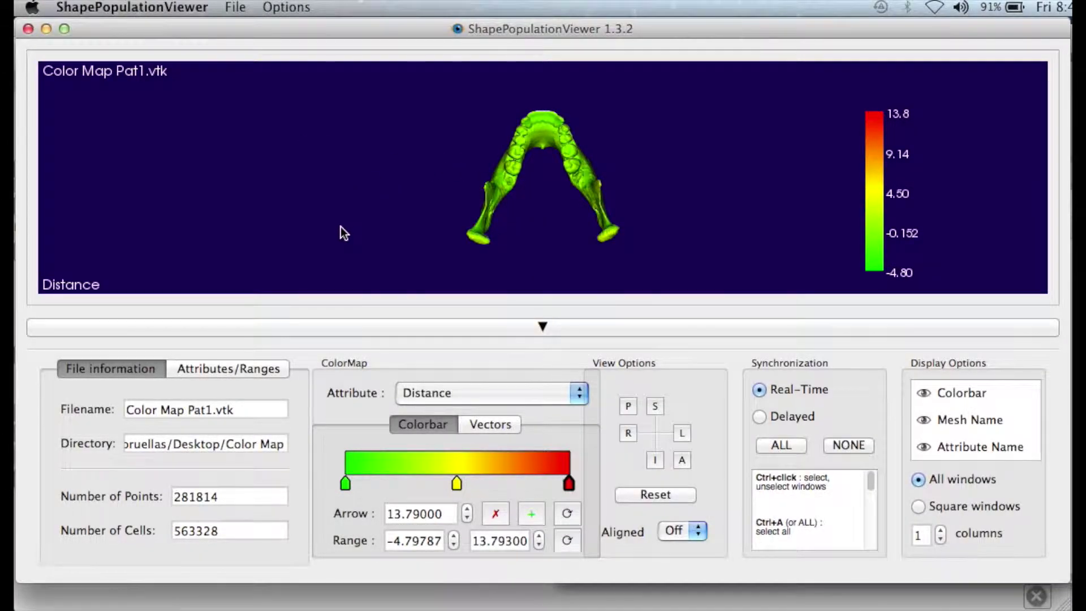
{"action": "left_click_drag", "start_coordinate": [592, 154], "coordinate": [606, 195]}
{"action": "right_click_drag", "start_coordinate": [575, 191], "coordinate": [592, 151]}
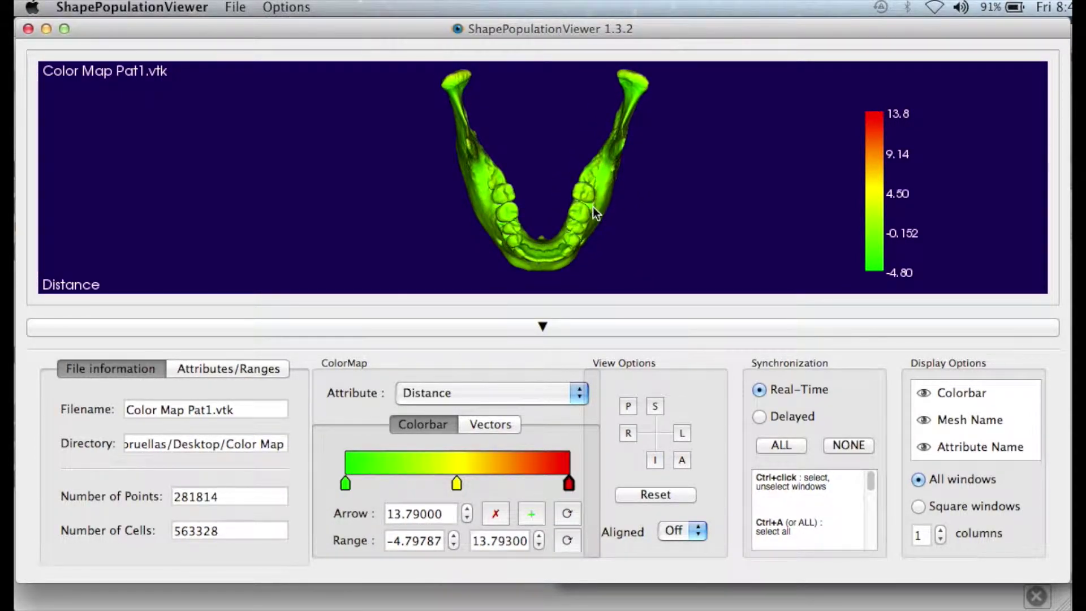
{"action": "middle_click_drag", "start_coordinate": [596, 204], "coordinate": [772, 208]}
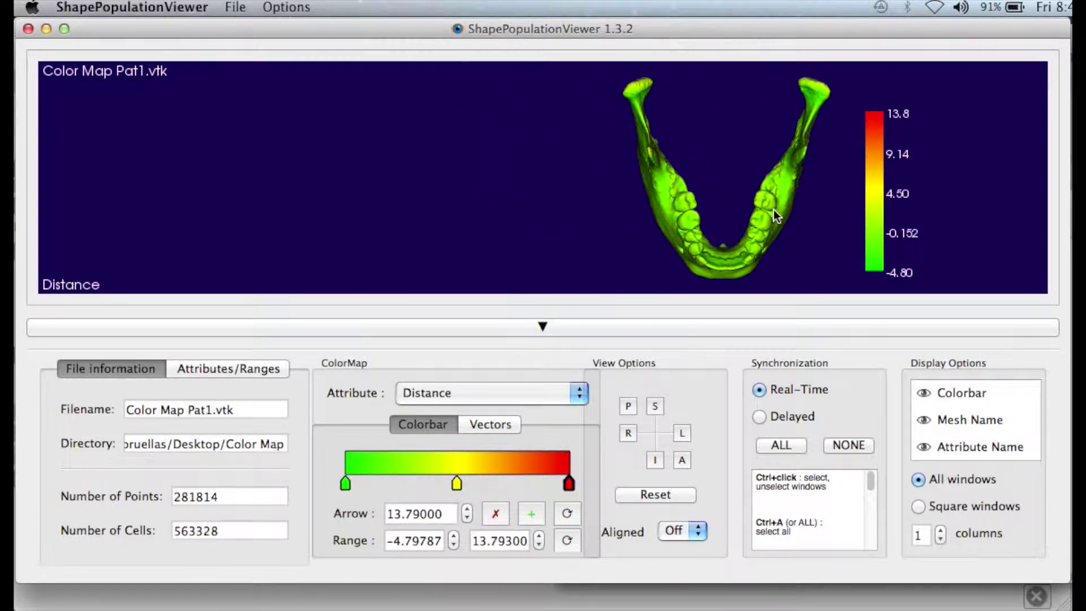
Set the Selected Color in Options > Window colors to black
{"action": "left_click", "coordinate": [295, 10]}
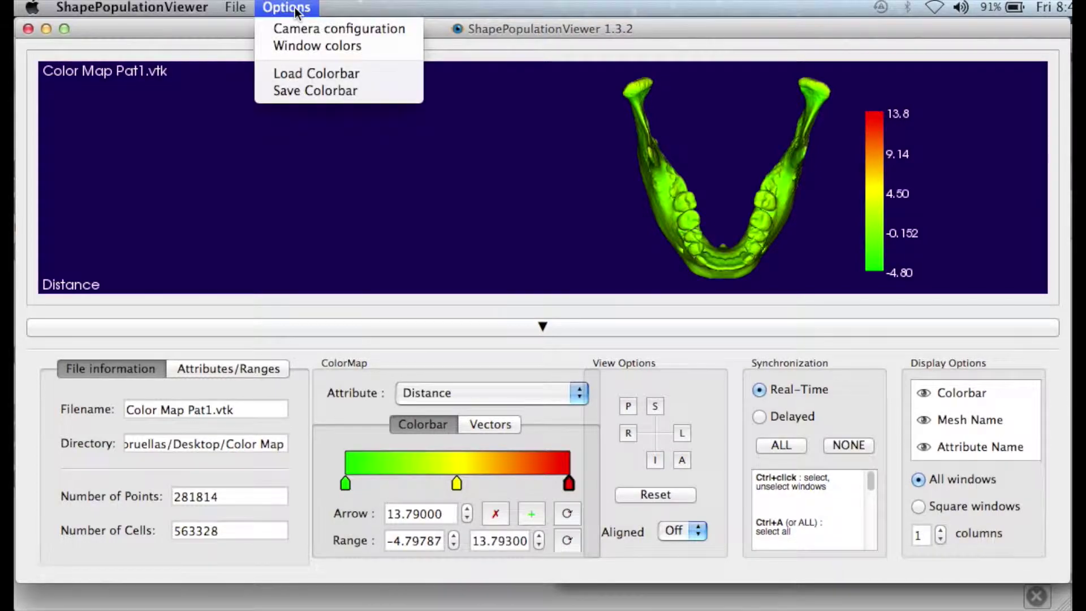
{"action": "left_click", "coordinate": [301, 47]}
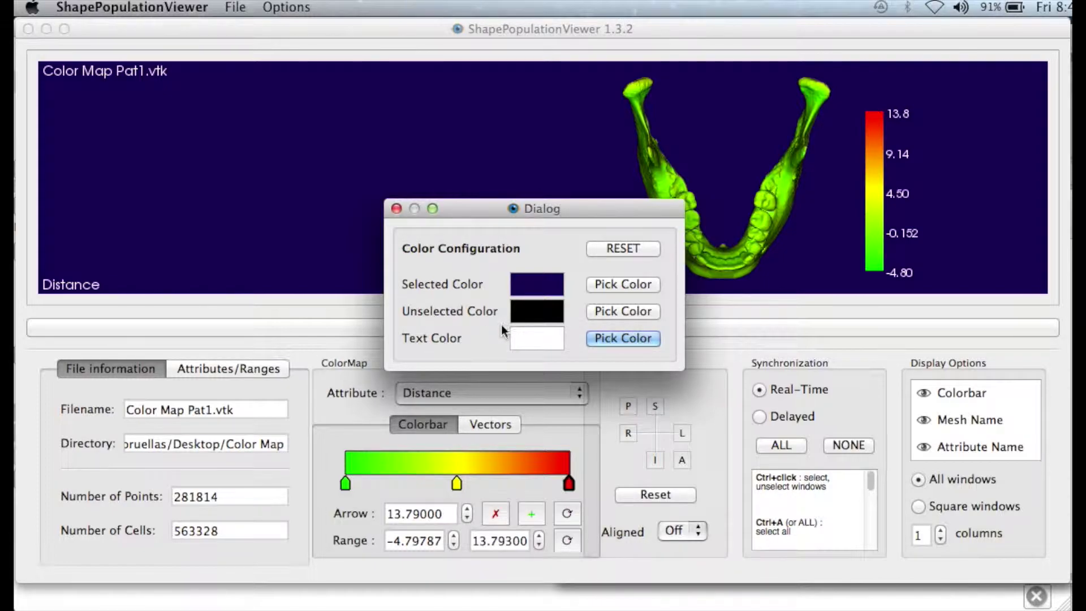
{"action": "left_click", "coordinate": [596, 286]}
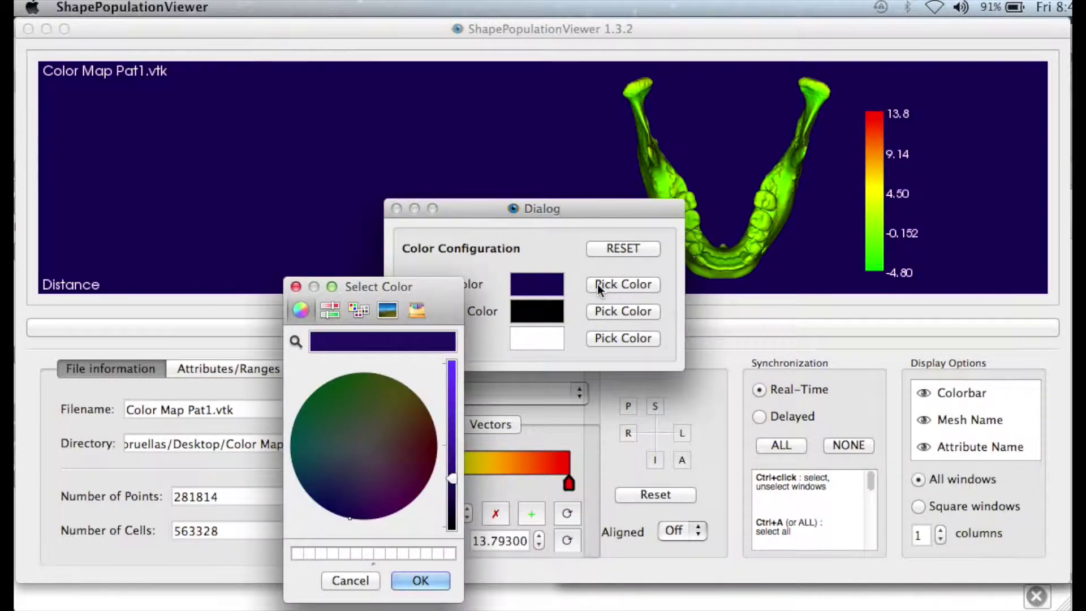
{"action": "left_click", "coordinate": [453, 527]}
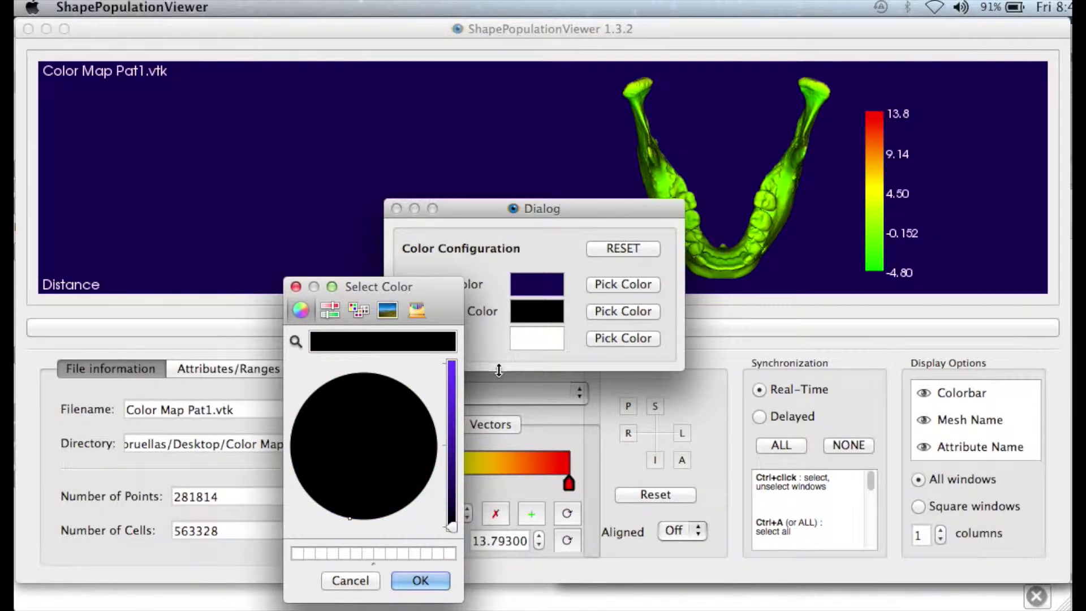
{"action": "left_click", "coordinate": [430, 581]}
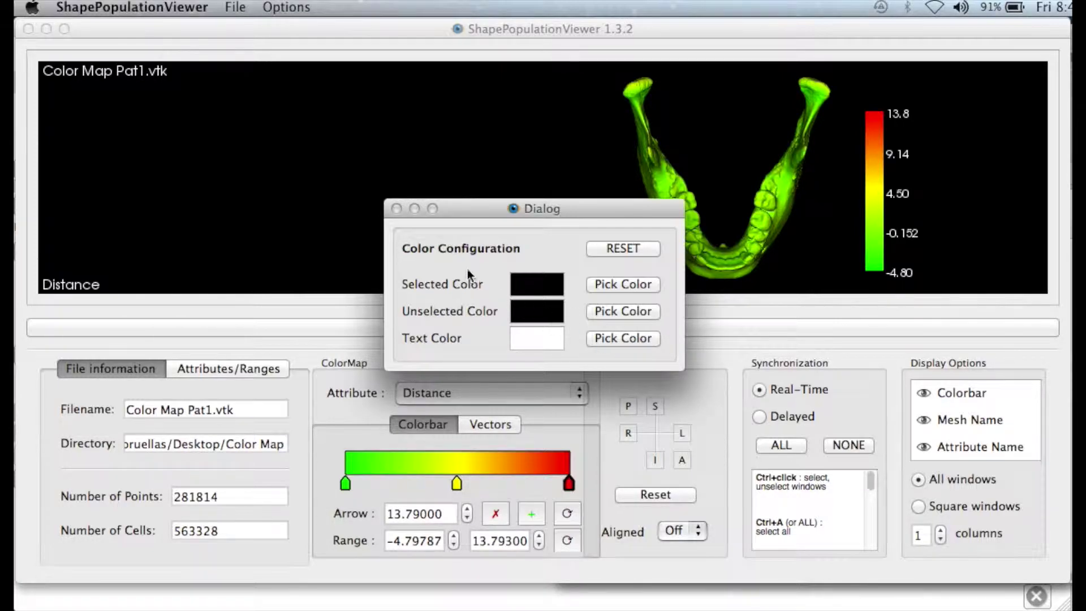
{"action": "left_click", "coordinate": [396, 208]}
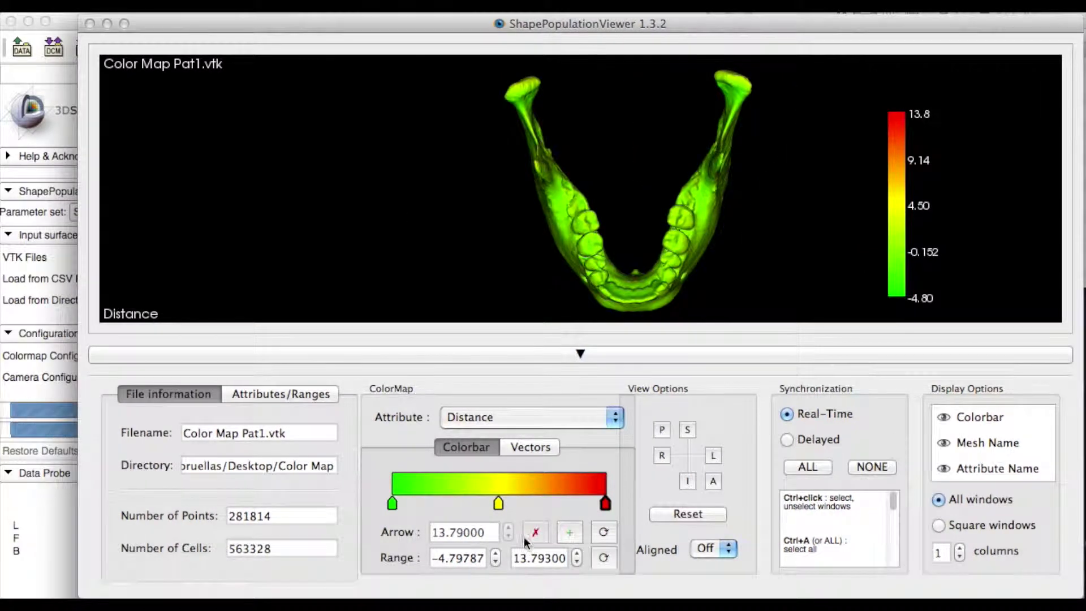
Set the Distance colour range minimum to -3.5 and maximum to 3.5
{"action": "left_click_drag", "start_coordinate": [484, 560], "coordinate": [422, 561]}
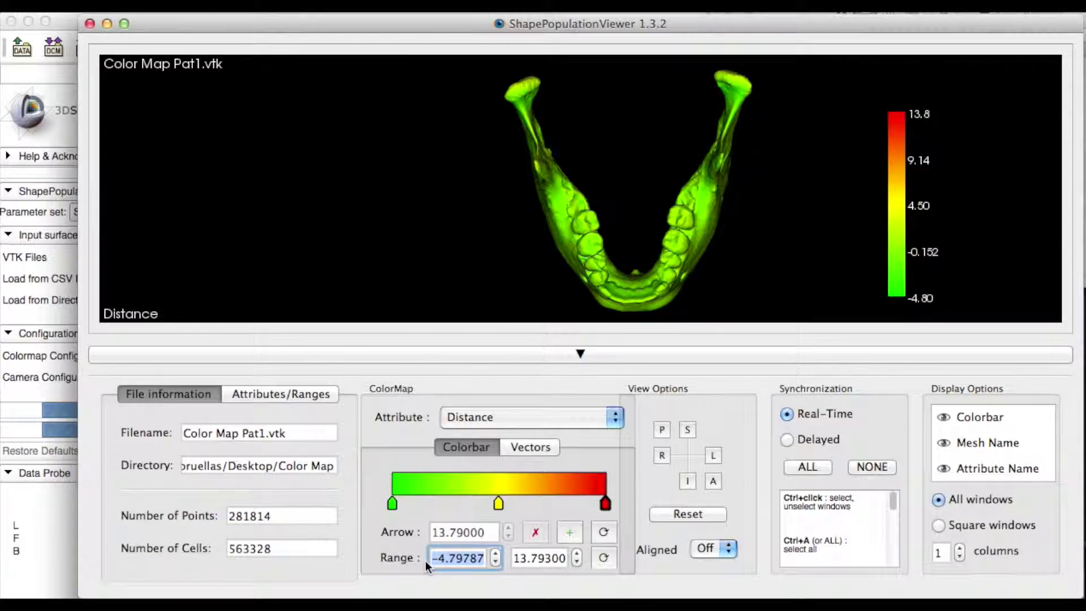
{"action": "type", "text": "-3.5"}
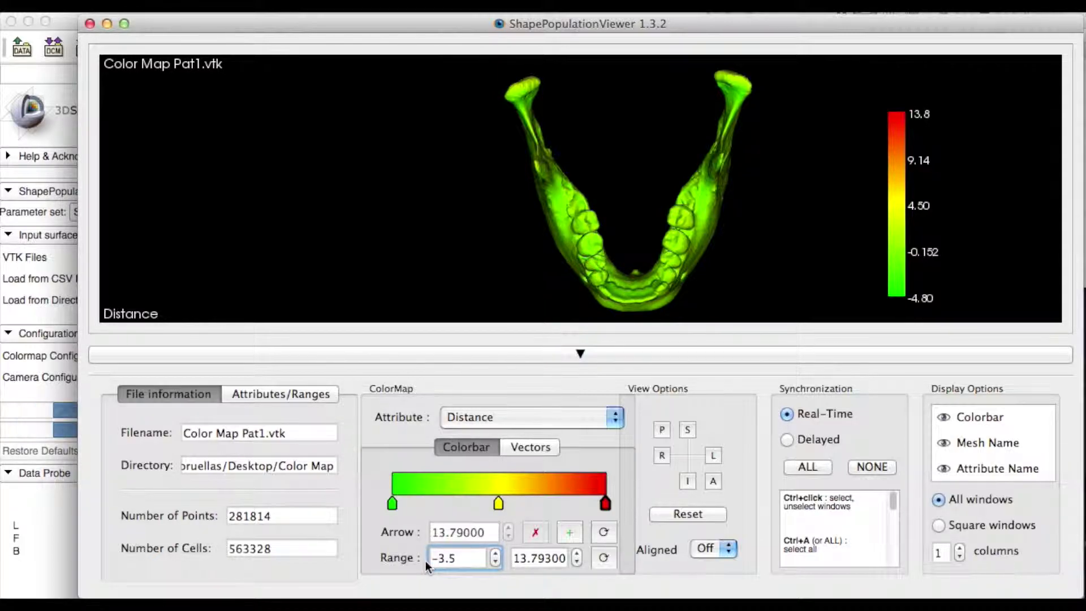
{"action": "key", "text": "Return"}
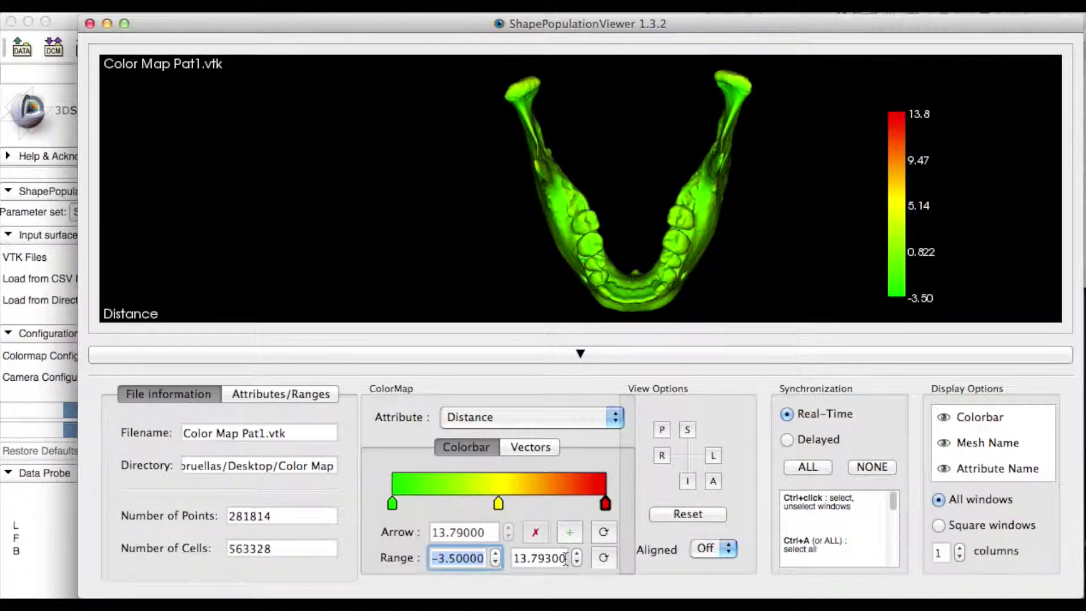
{"action": "key", "text": "Tab"}
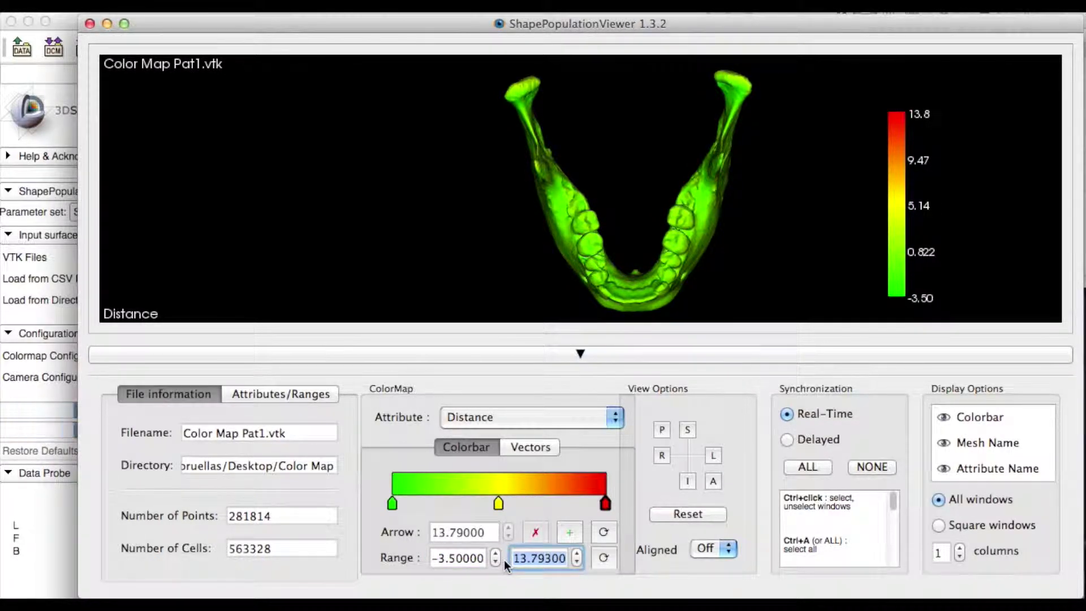
{"action": "type", "text": "3.5"}
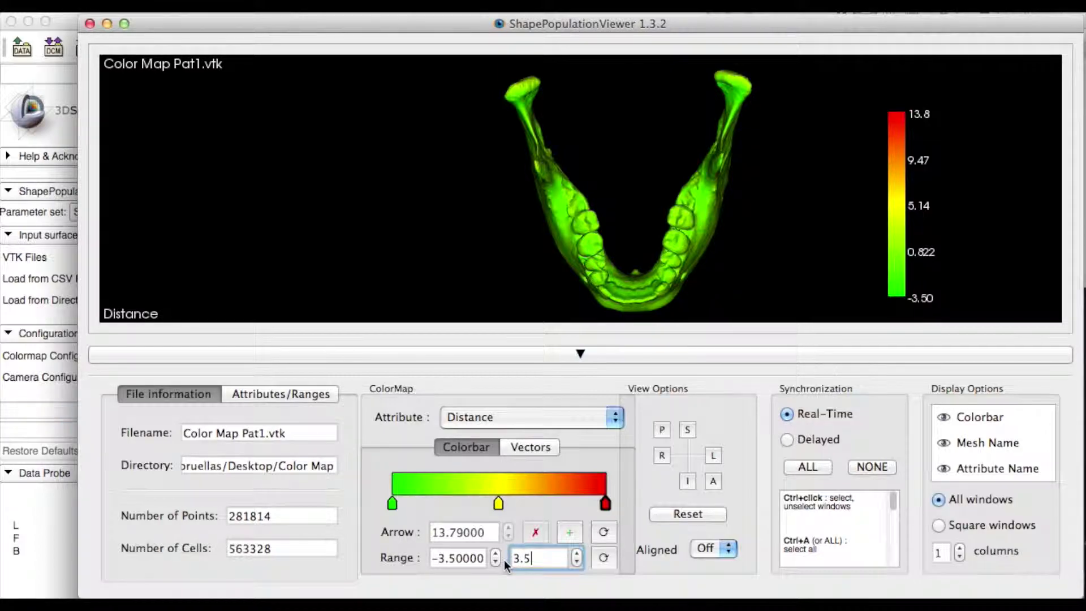
{"action": "key", "text": "Return"}
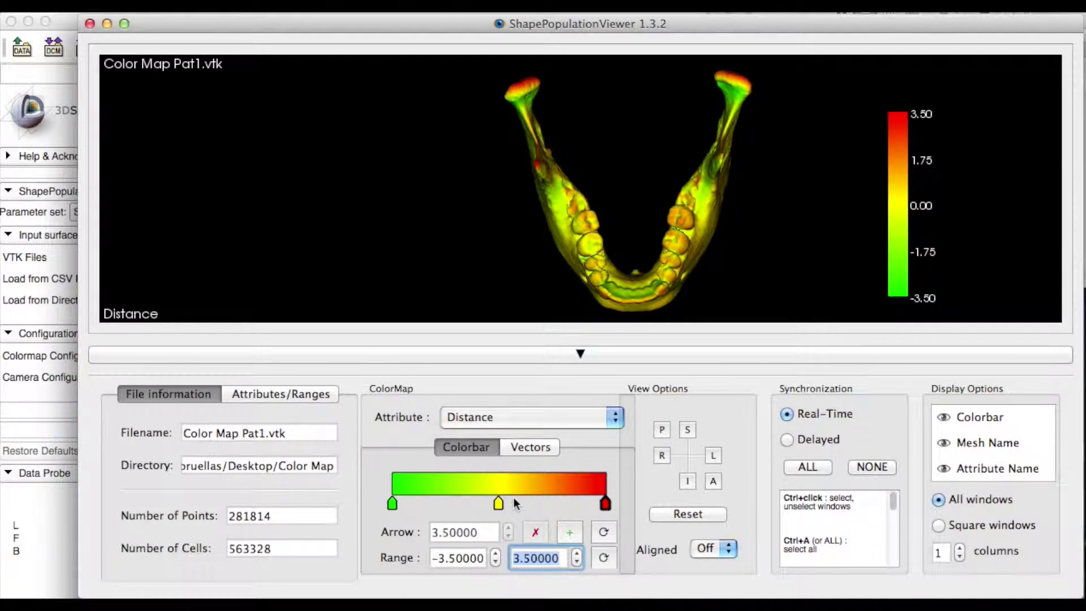
Drag the yellow stop to about 2 and the green stop to about 0
{"action": "left_click_drag", "start_coordinate": [497, 504], "coordinate": [565, 498]}
{"action": "left_click_drag", "start_coordinate": [394, 503], "coordinate": [508, 497]}
{"action": "left_click_drag", "start_coordinate": [478, 532], "coordinate": [439, 532]}
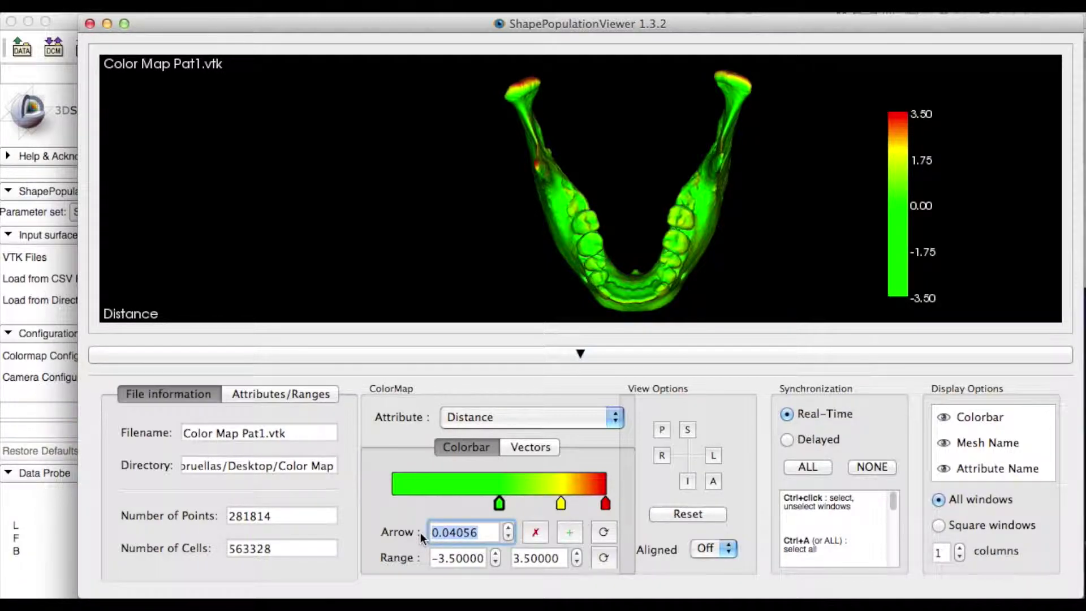
Enter exact arrow positions: green stop at 0 and yellow stop at 1.75
{"action": "type", "text": "0"}
{"action": "key", "text": "Return"}
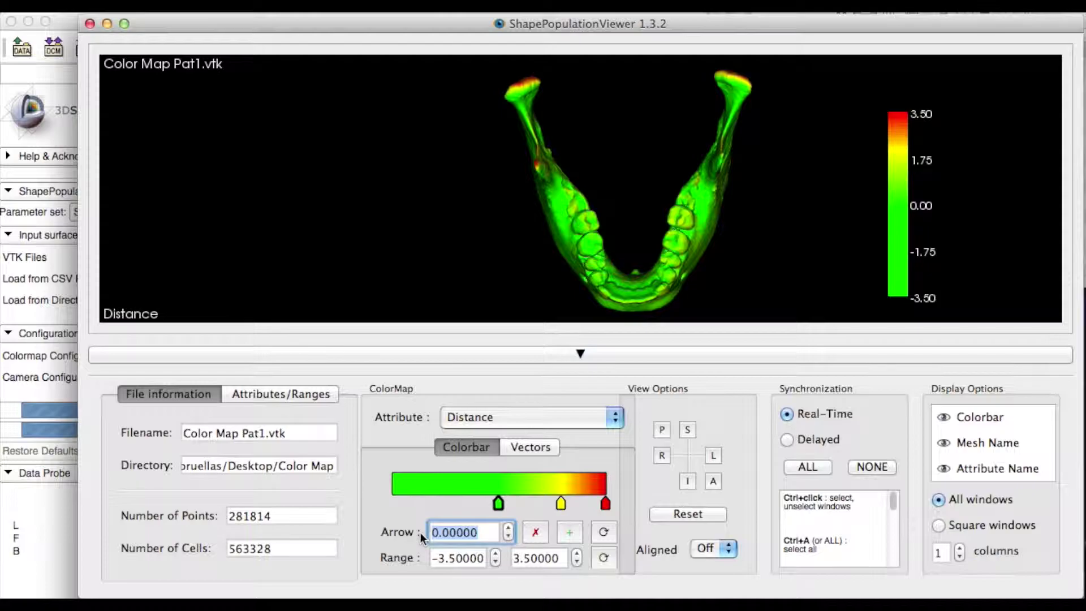
{"action": "left_click", "coordinate": [561, 503]}
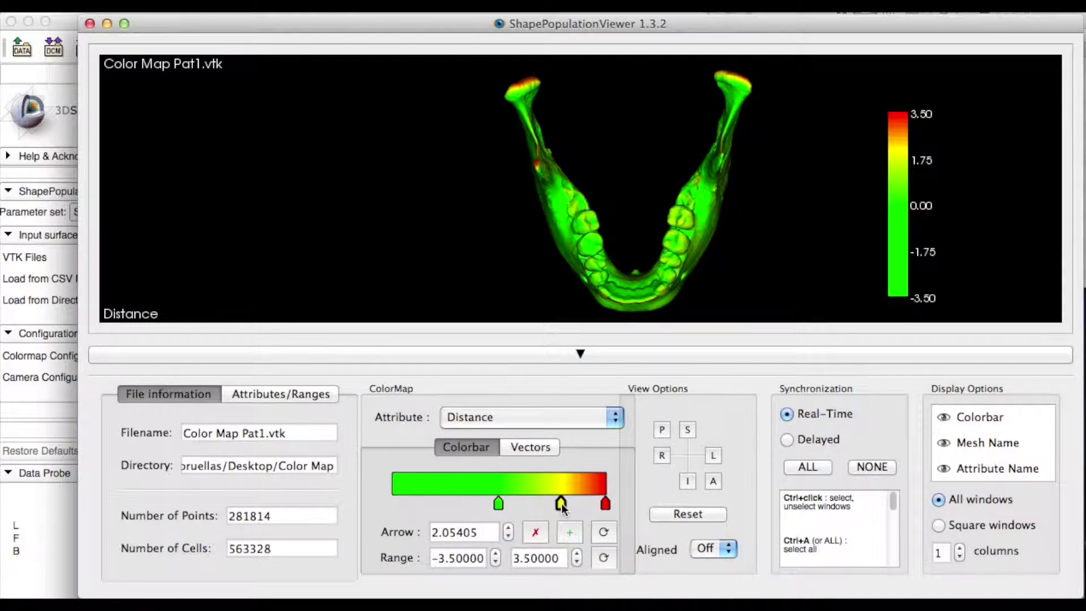
{"action": "left_click_drag", "start_coordinate": [500, 529], "coordinate": [449, 531]}
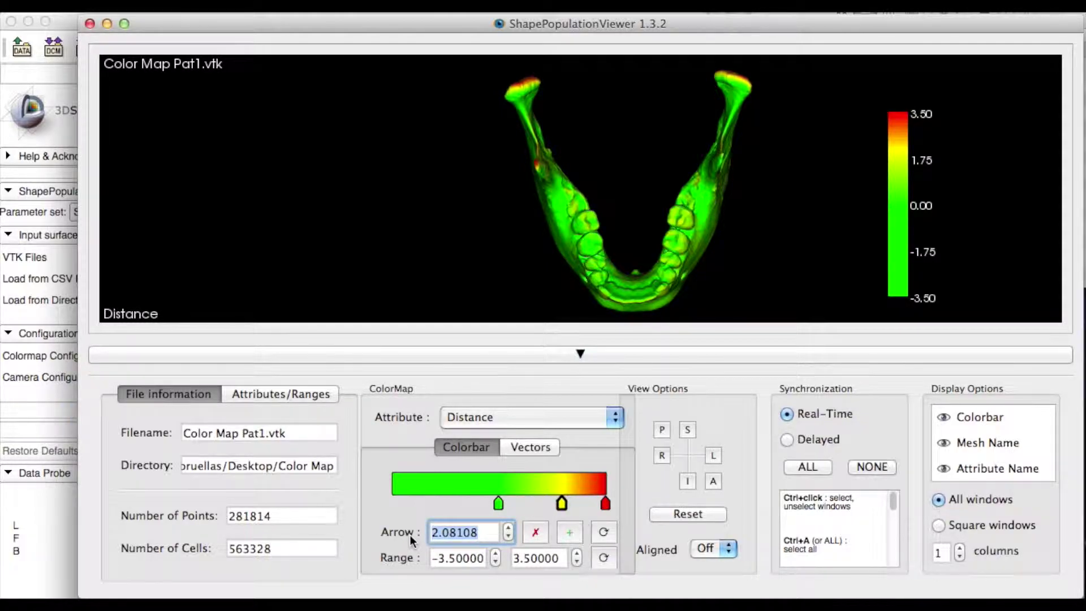
{"action": "type", "text": "1."}
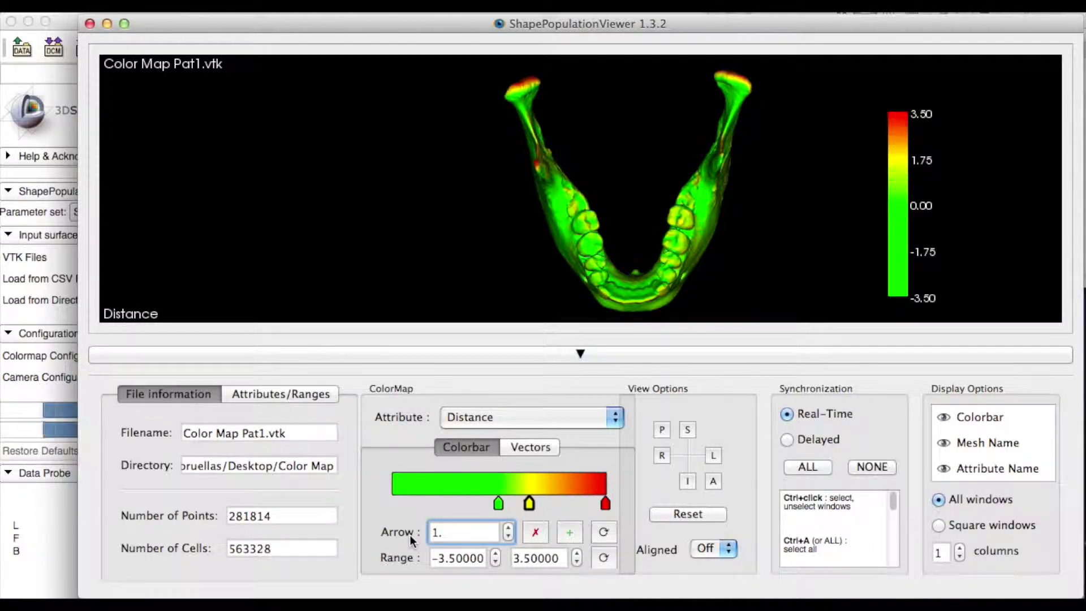
{"action": "type", "text": "75"}
{"action": "key", "text": "Return"}
Add a dark blue colour stop to the Distance colour bar at position -3.5
{"action": "left_click", "coordinate": [457, 506]}
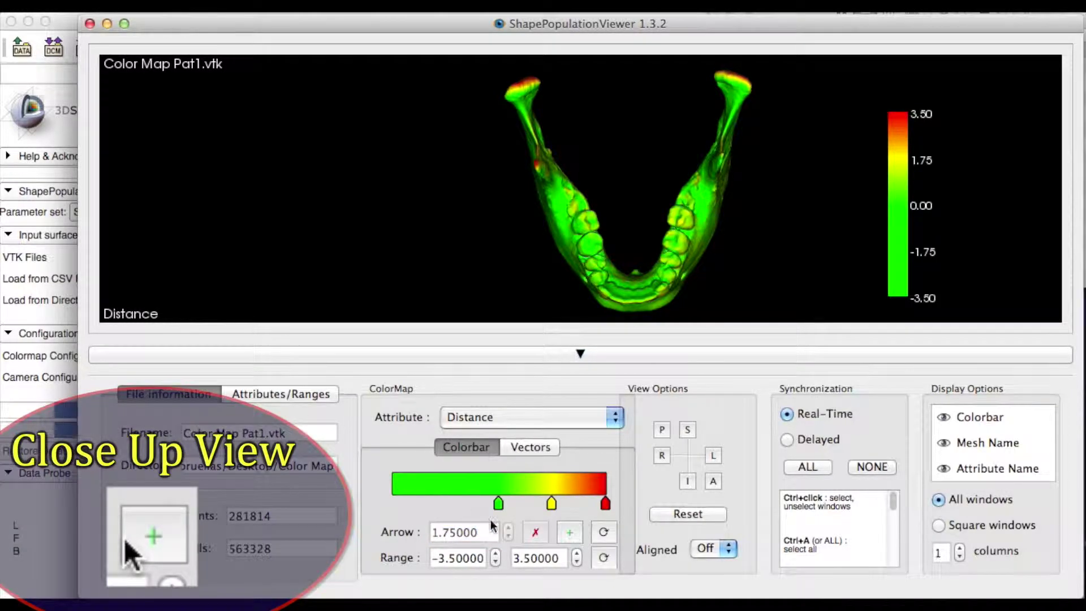
{"action": "left_click", "coordinate": [569, 532]}
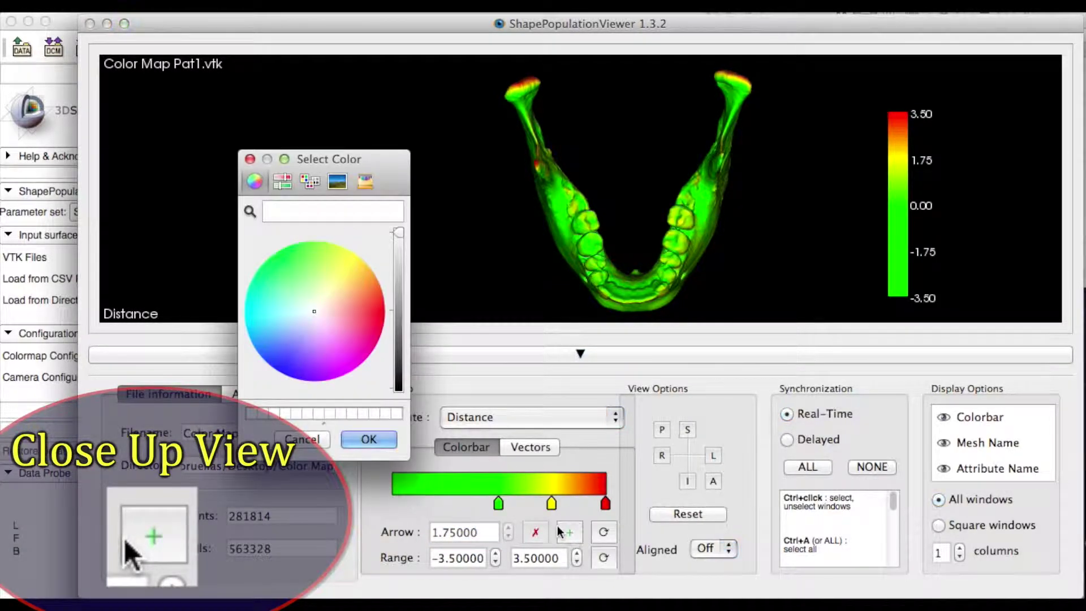
{"action": "left_click", "coordinate": [285, 368]}
{"action": "left_click", "coordinate": [401, 317]}
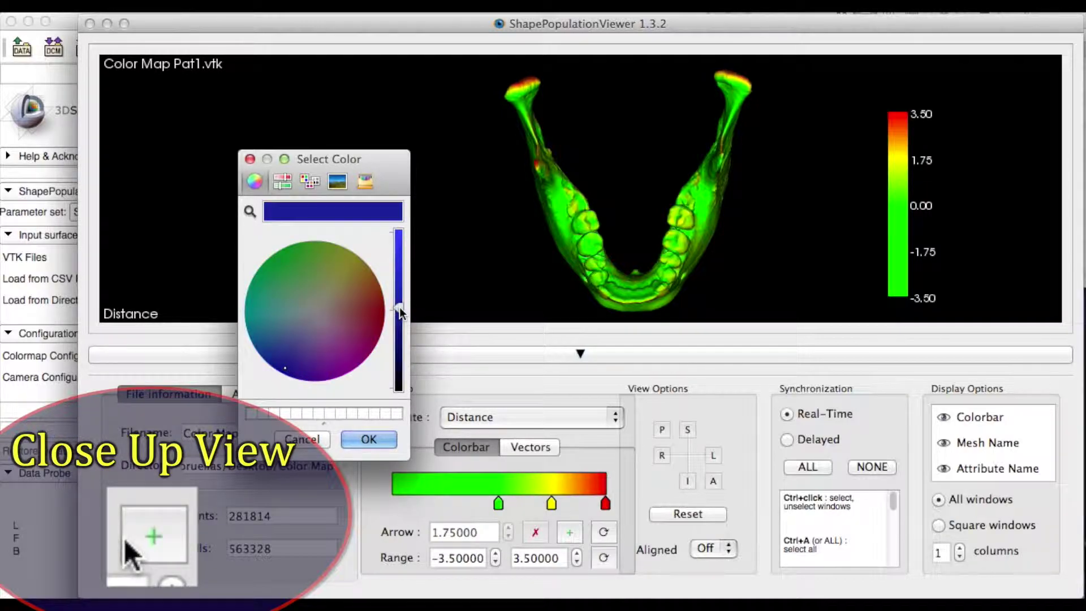
{"action": "left_click", "coordinate": [365, 440]}
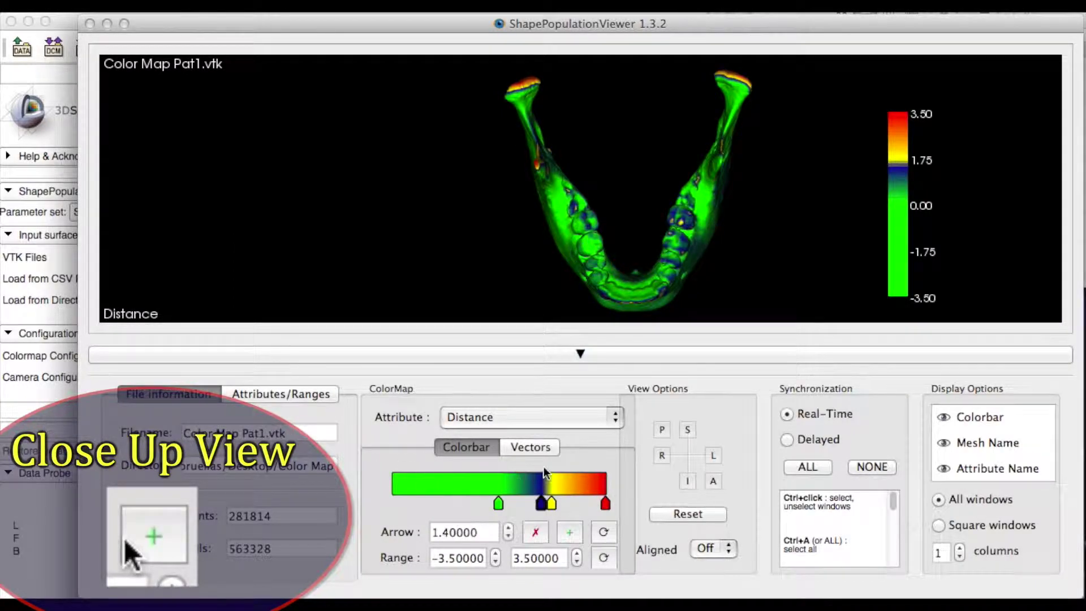
{"action": "left_click_drag", "start_coordinate": [535, 507], "coordinate": [401, 505]}
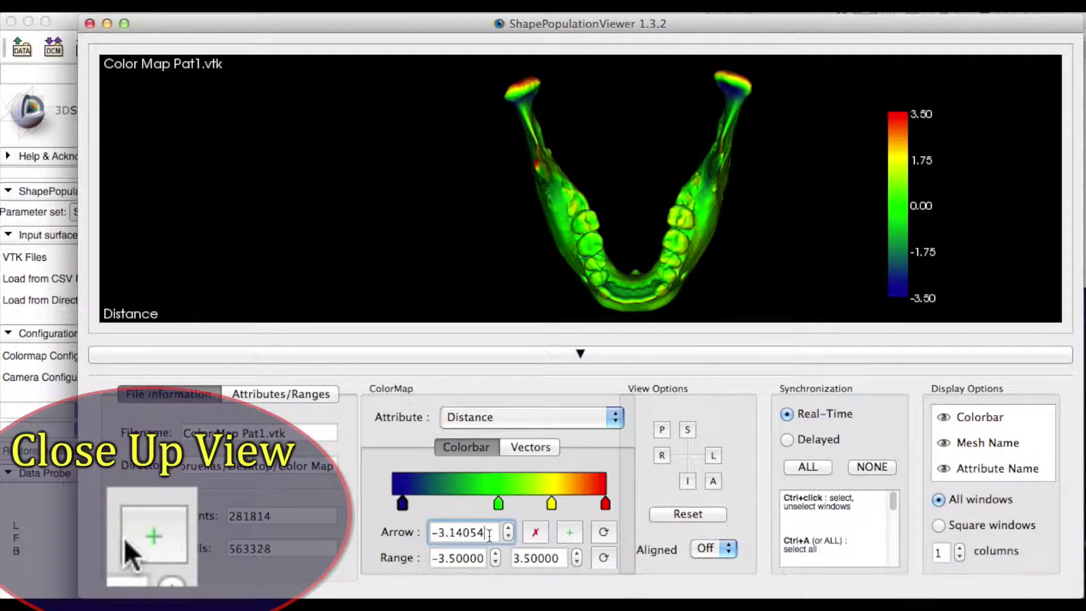
{"action": "left_click_drag", "start_coordinate": [496, 531], "coordinate": [427, 531]}
{"action": "type", "text": "-3.5"}
{"action": "key", "text": "Return"}
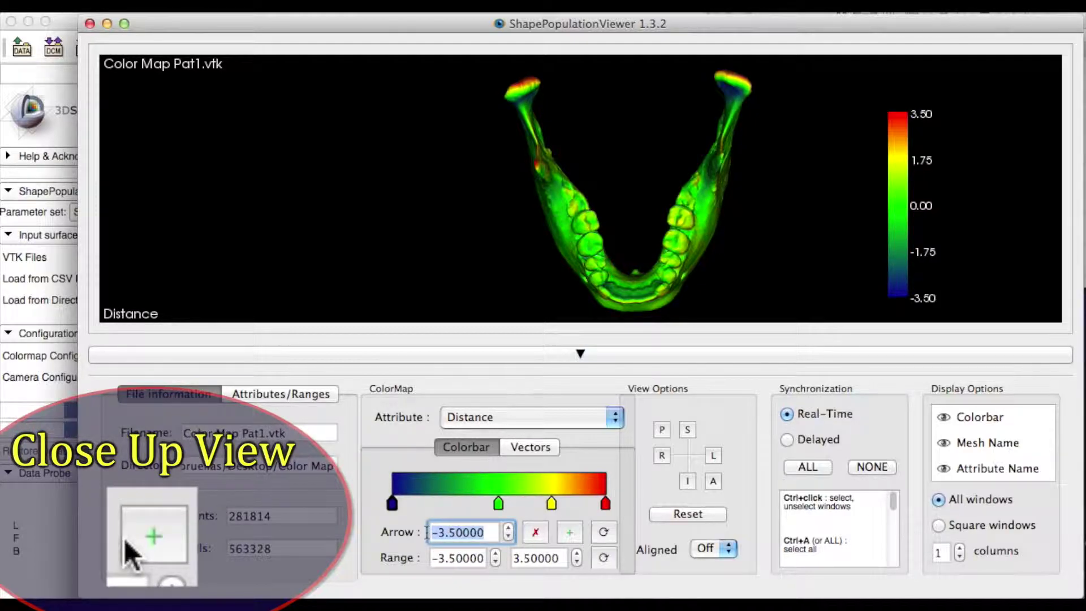
Add a cyan colour stop and drag it to about -1.7
{"action": "left_click", "coordinate": [565, 534]}
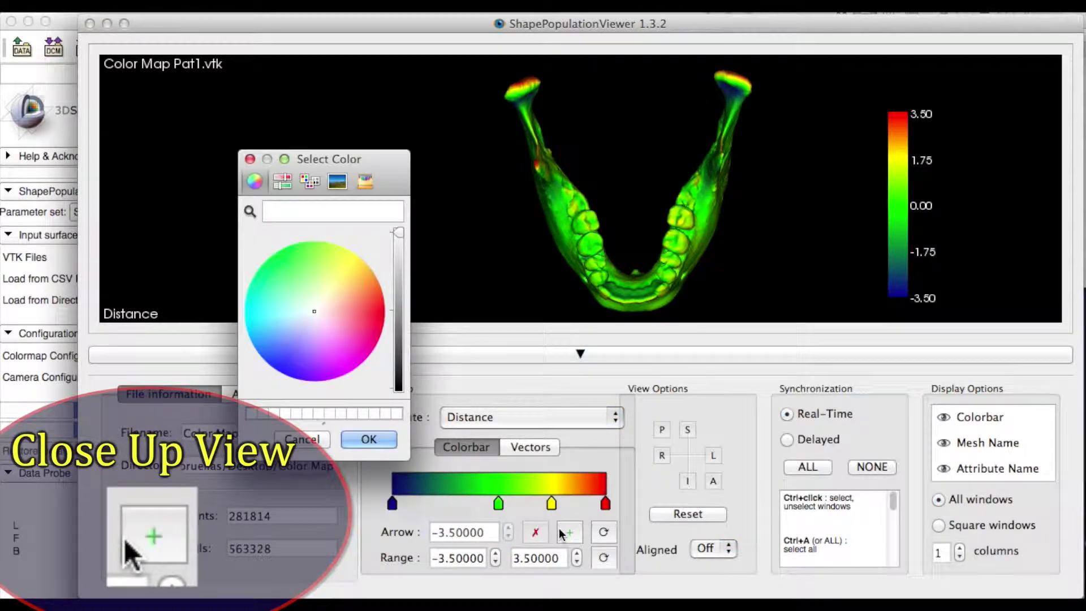
{"action": "left_click", "coordinate": [263, 312]}
{"action": "left_click", "coordinate": [368, 439]}
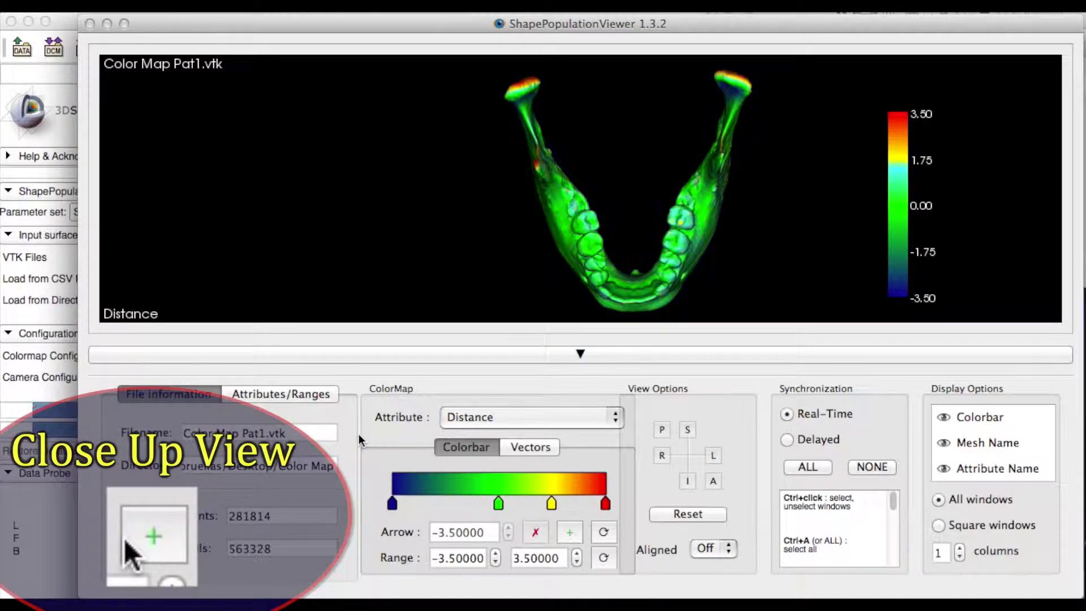
{"action": "mouse_move", "coordinate": [391, 502]}
{"action": "left_mouse_down"}
{"action": "mouse_move", "coordinate": [540, 502]}
{"action": "mouse_move", "coordinate": [447, 503]}
{"action": "left_mouse_up"}
Set the cyan stop's Arrow position to -1.75, then tilt the mandible toward the viewer
{"action": "triple_click", "coordinate": [487, 537]}
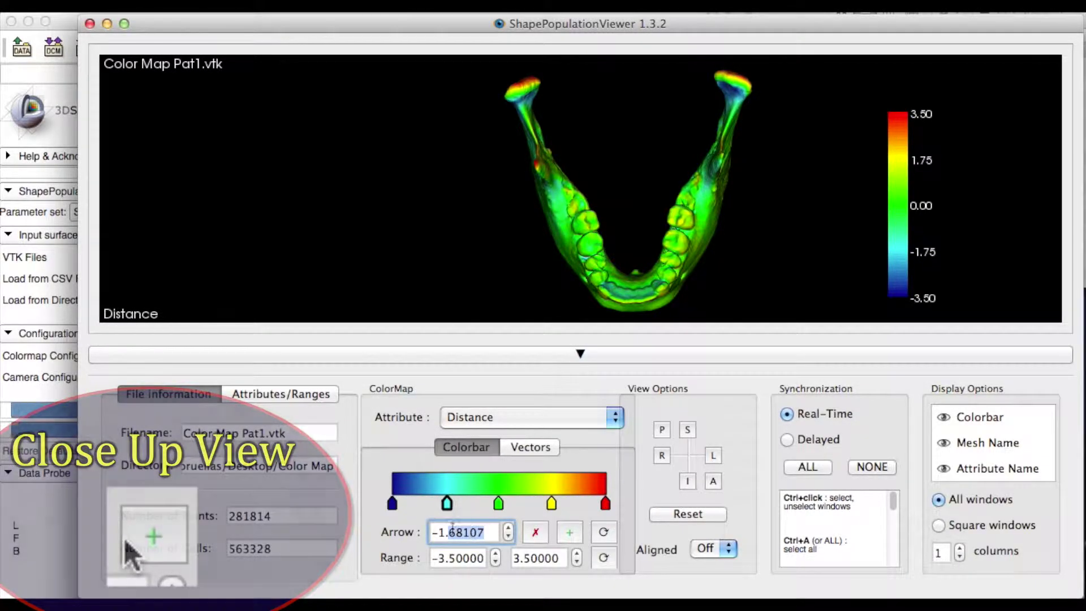
{"action": "type", "text": "-"}
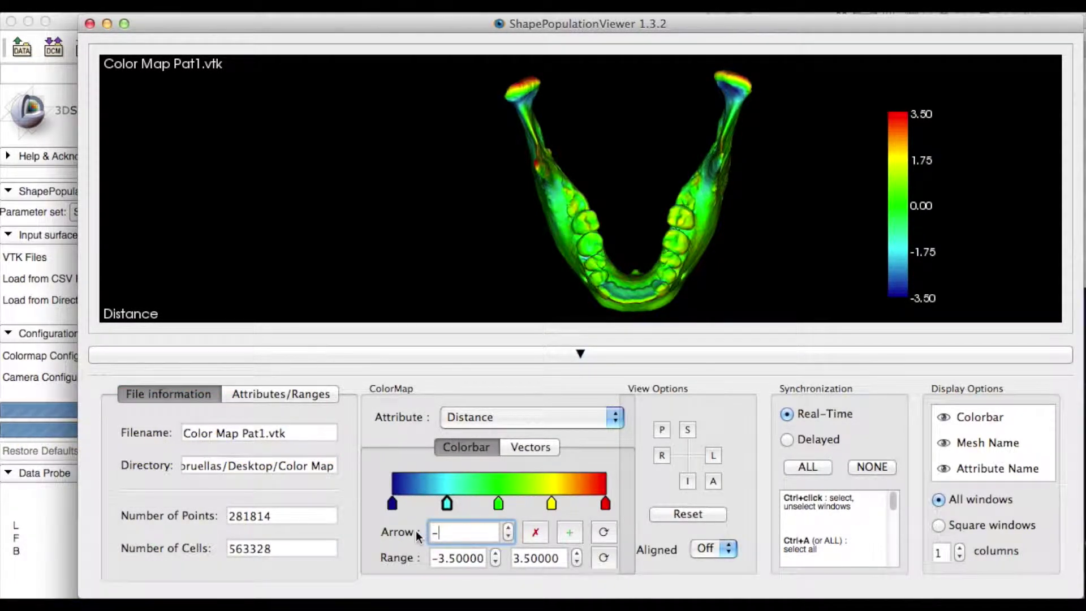
{"action": "type", "text": "1.75"}
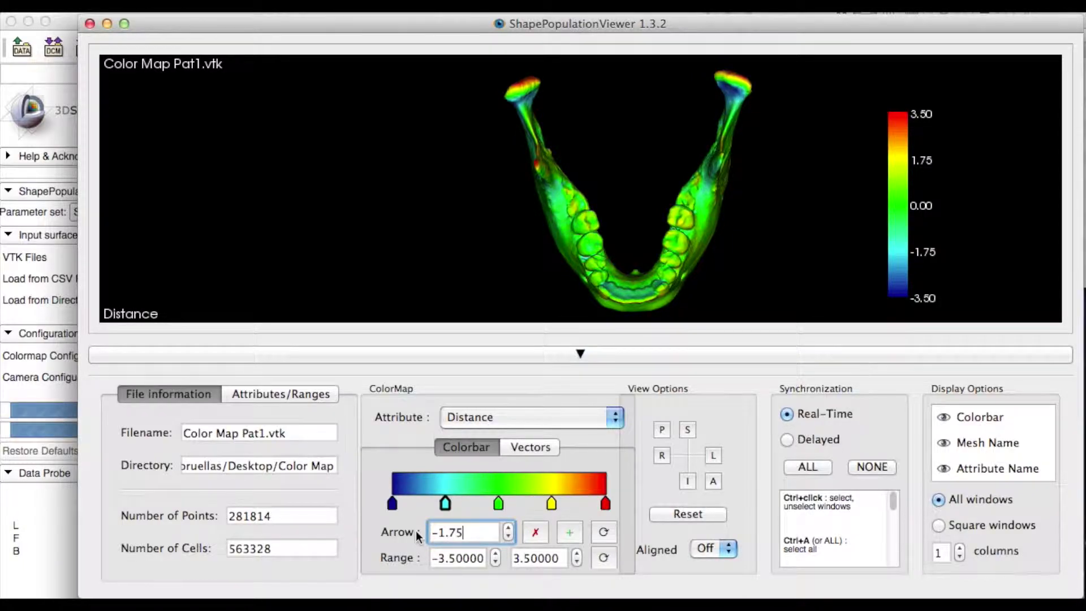
{"action": "key", "text": "Return"}
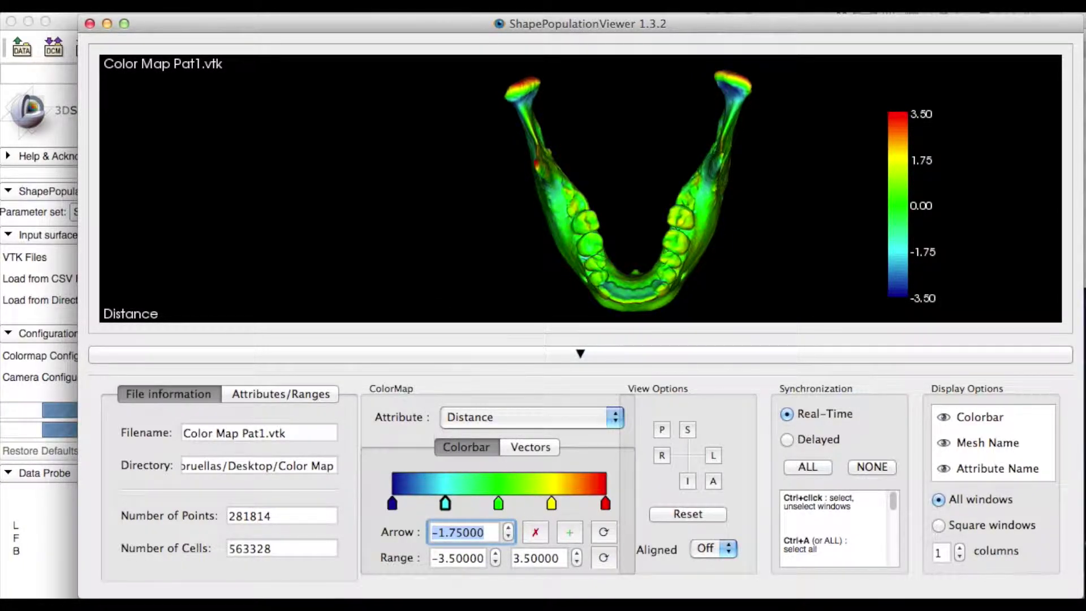
{"action": "left_click_drag", "start_coordinate": [550, 148], "coordinate": [622, 199]}
Rotate the colour-mapped mandible to a side view
{"action": "left_click_drag", "start_coordinate": [614, 196], "coordinate": [548, 261]}
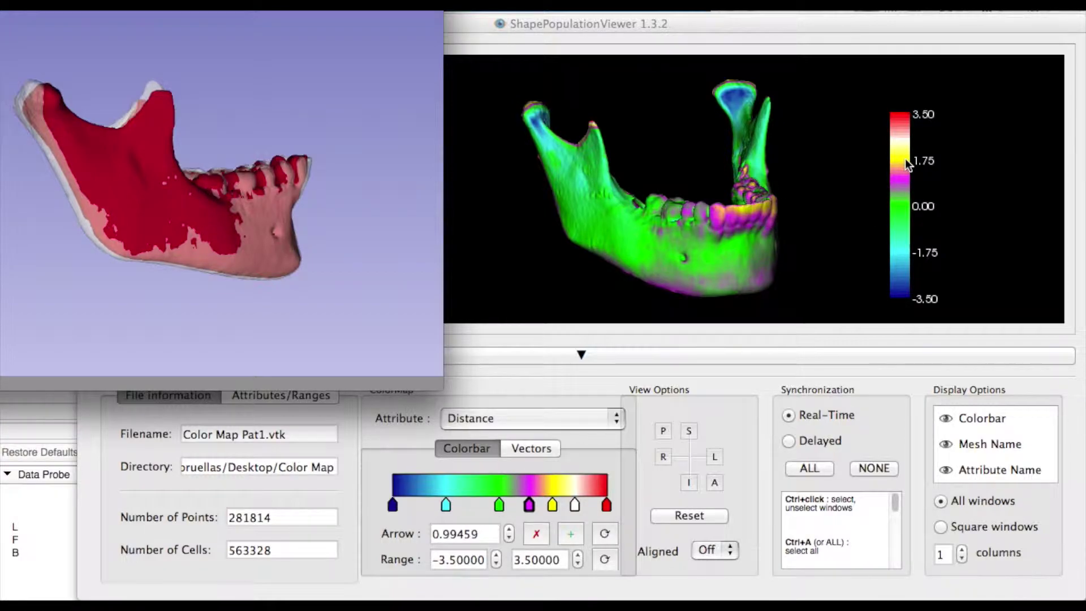
In the Pat1.vtk colour map window, zoom, rotate and pan onto the ramus and condyle
{"action": "left_click", "coordinate": [679, 228]}
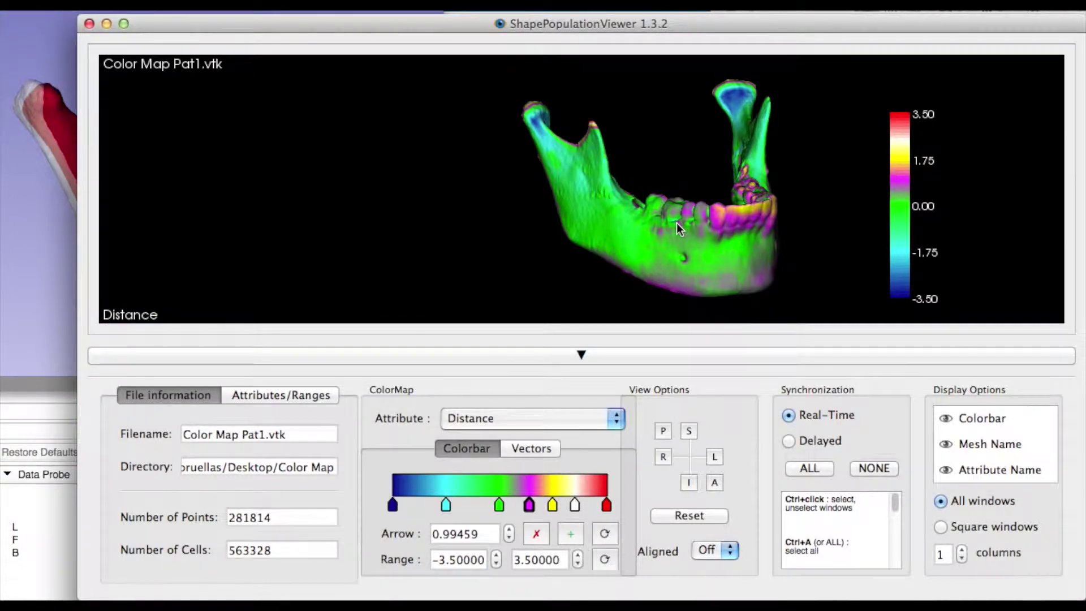
{"action": "left_click_drag", "start_coordinate": [678, 228], "coordinate": [707, 215]}
{"action": "right_click_drag", "start_coordinate": [707, 215], "coordinate": [750, 128]}
{"action": "left_click_drag", "start_coordinate": [603, 189], "coordinate": [687, 220]}
{"action": "middle_click_drag", "start_coordinate": [653, 216], "coordinate": [575, 237]}
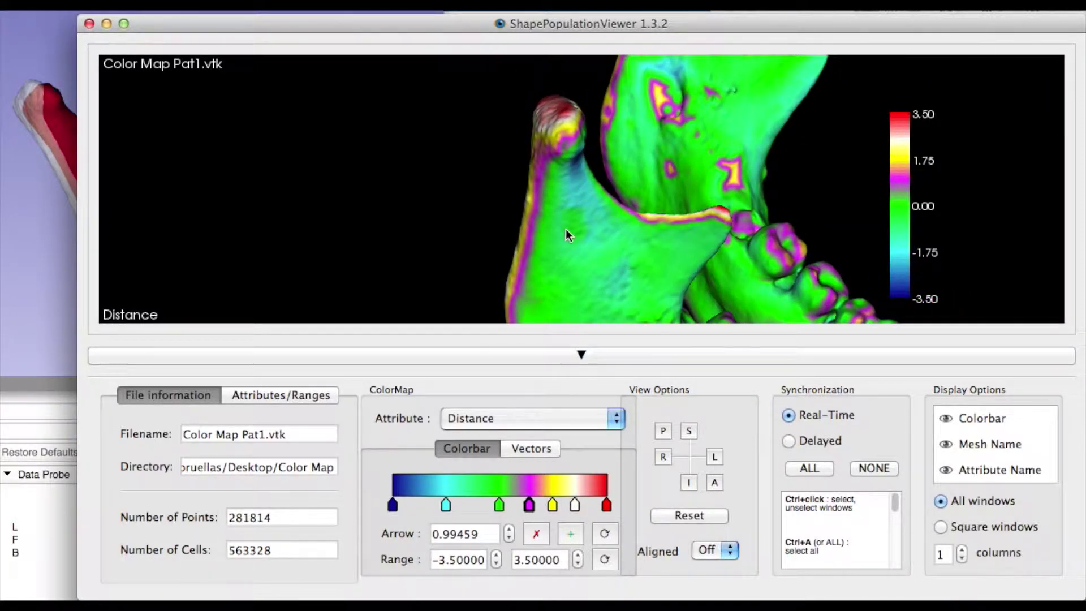
{"action": "left_click_drag", "start_coordinate": [556, 221], "coordinate": [552, 219]}
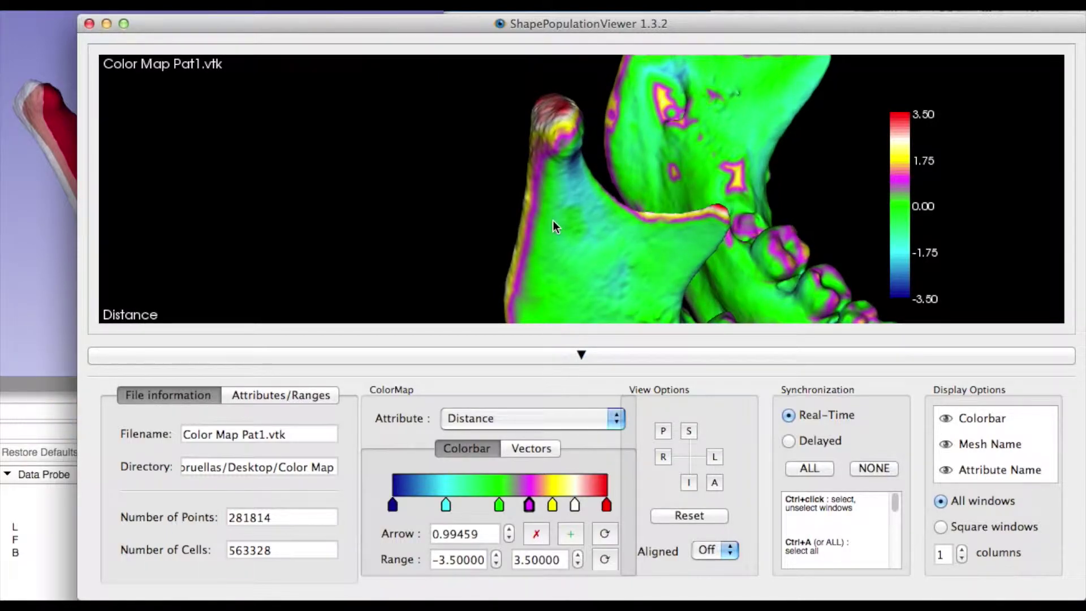